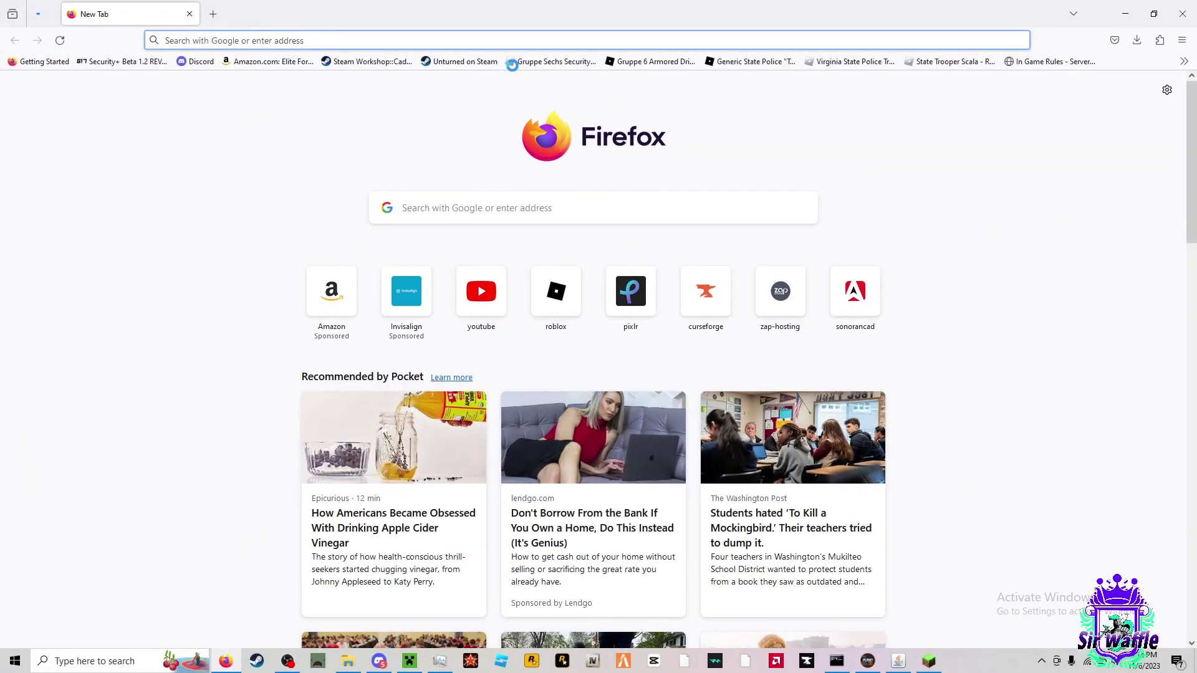
- Search the web for "forge 1.19.2 download" and open the Minecraft Forge MC 1.19.2 downloads page
type("forge ")
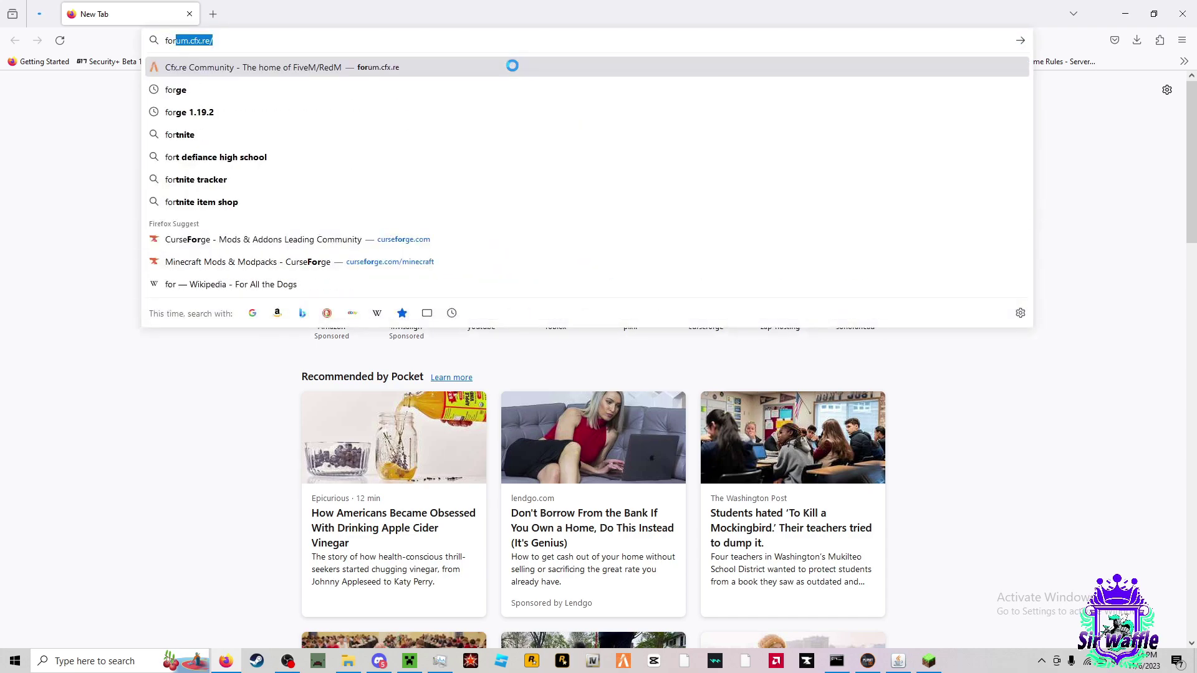
type("1.19")
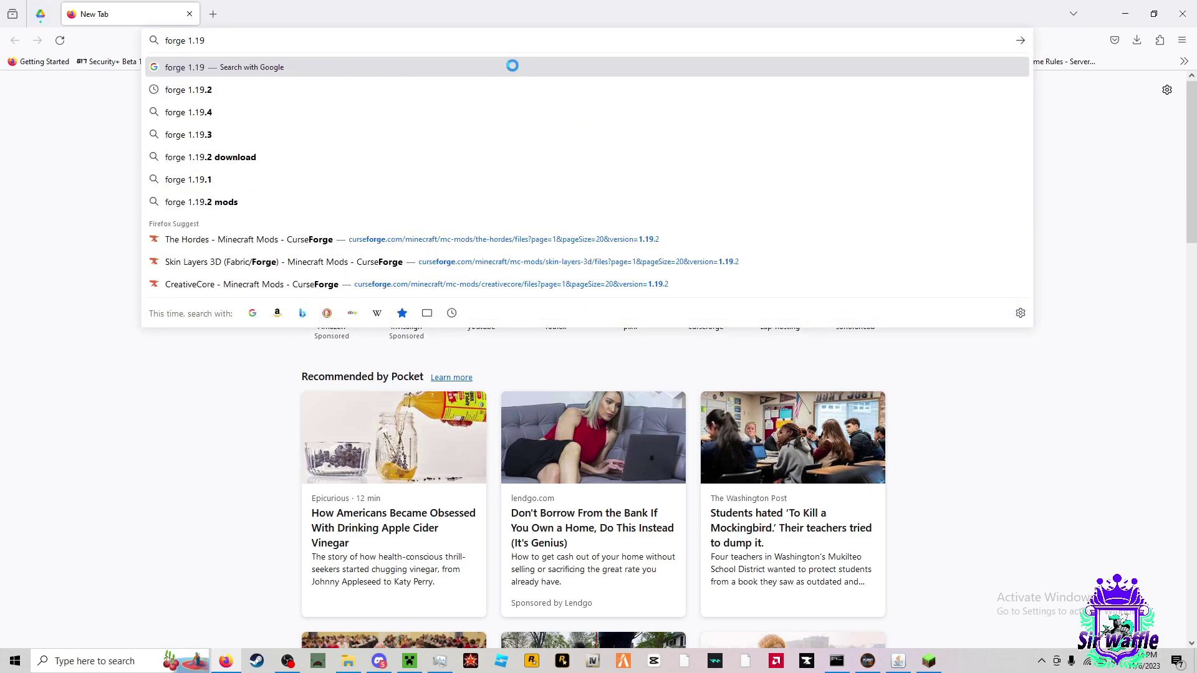
type(".2 download")
key("Return")
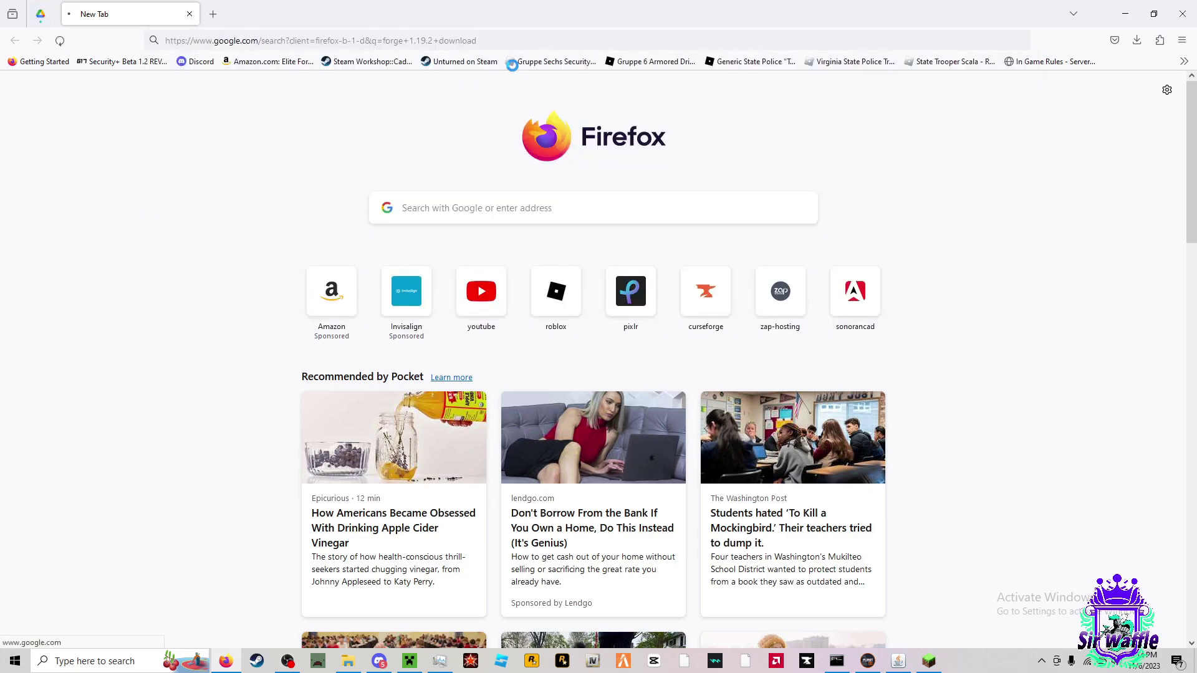
left_click(287, 191)
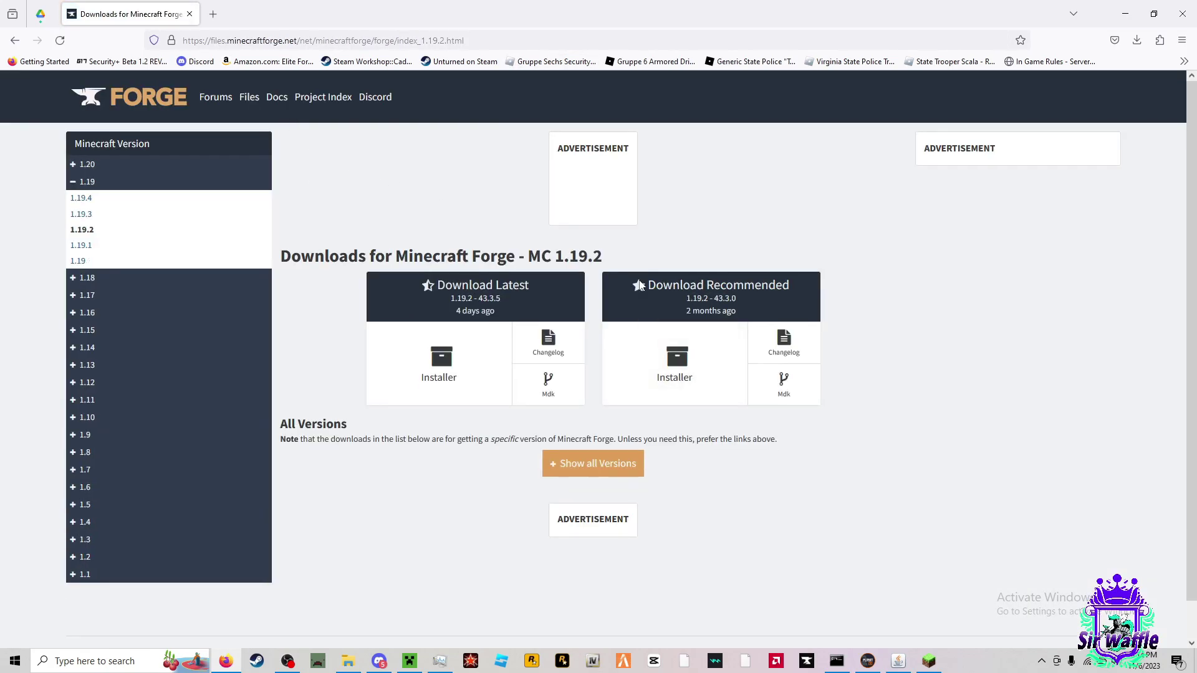
- Download the recommended Forge 1.19.2 - 43.3.0 installer, skipping the advertisement, and open the downloaded file
left_click_drag(744, 285, 820, 286)
left_click_drag(544, 292, 470, 286)
left_click(651, 282)
mouse_move(652, 282)
left_mouse_down()
mouse_move(861, 289)
mouse_move(652, 287)
left_mouse_up()
mouse_move(510, 287)
left_mouse_down()
mouse_move(440, 290)
mouse_move(530, 285)
left_mouse_up()
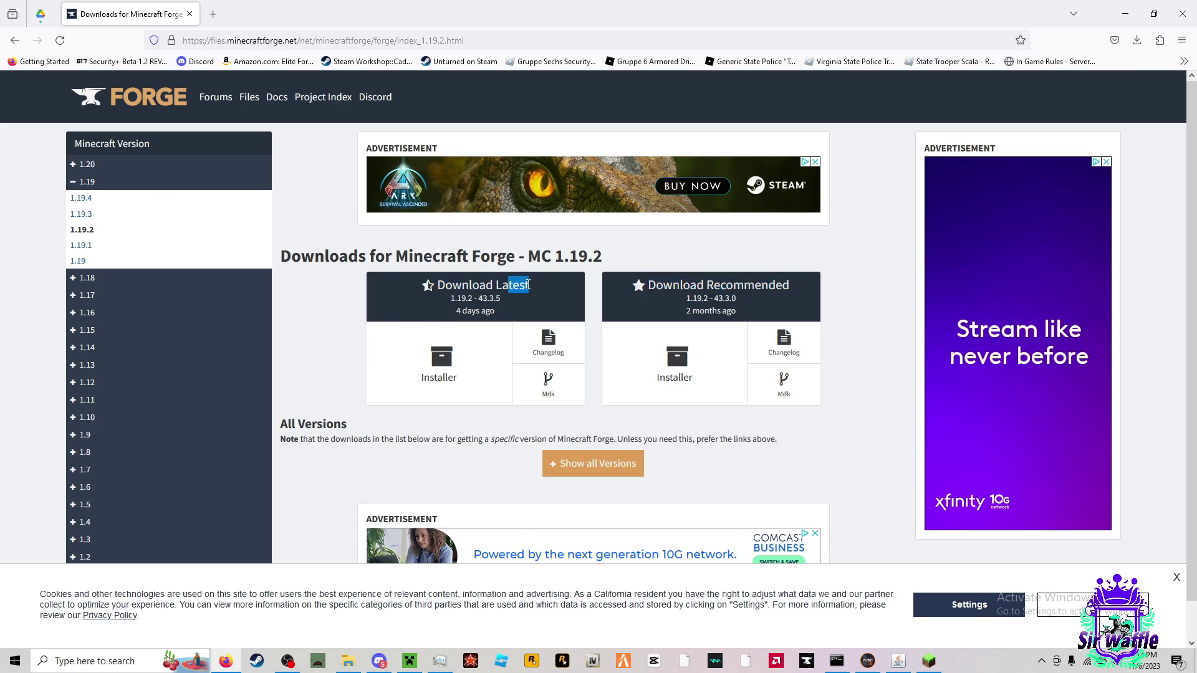
left_click(549, 283)
left_click_drag(626, 288, 766, 284)
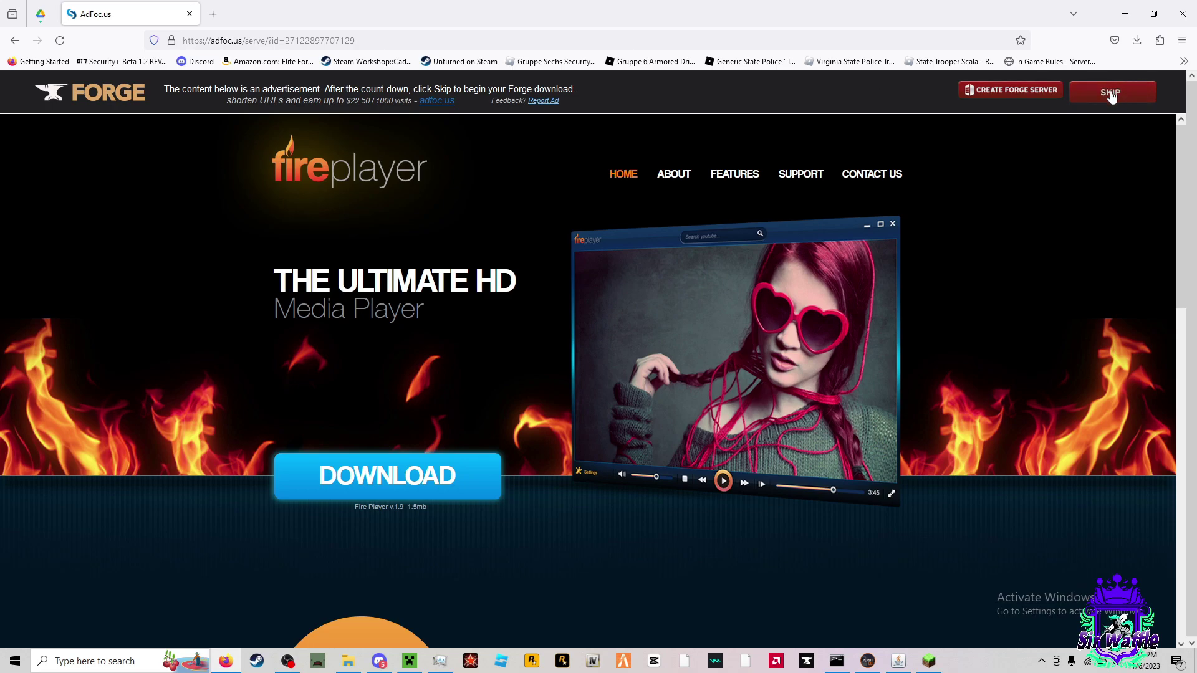
left_click(1143, 106)
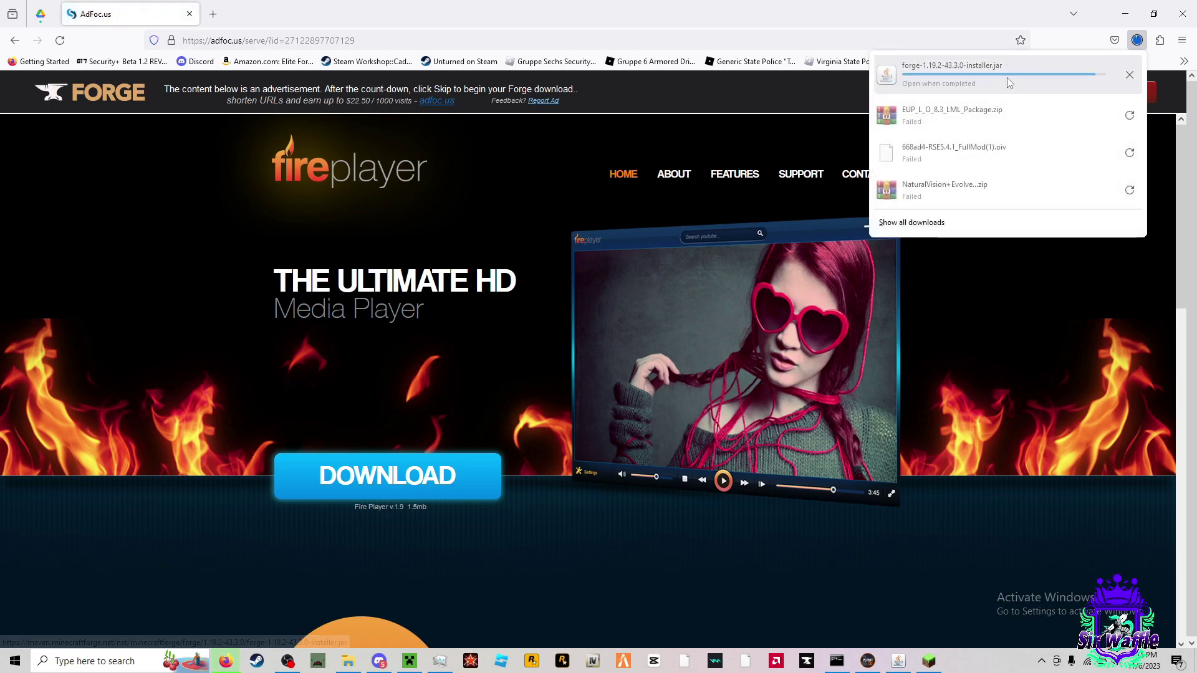
left_click(966, 73)
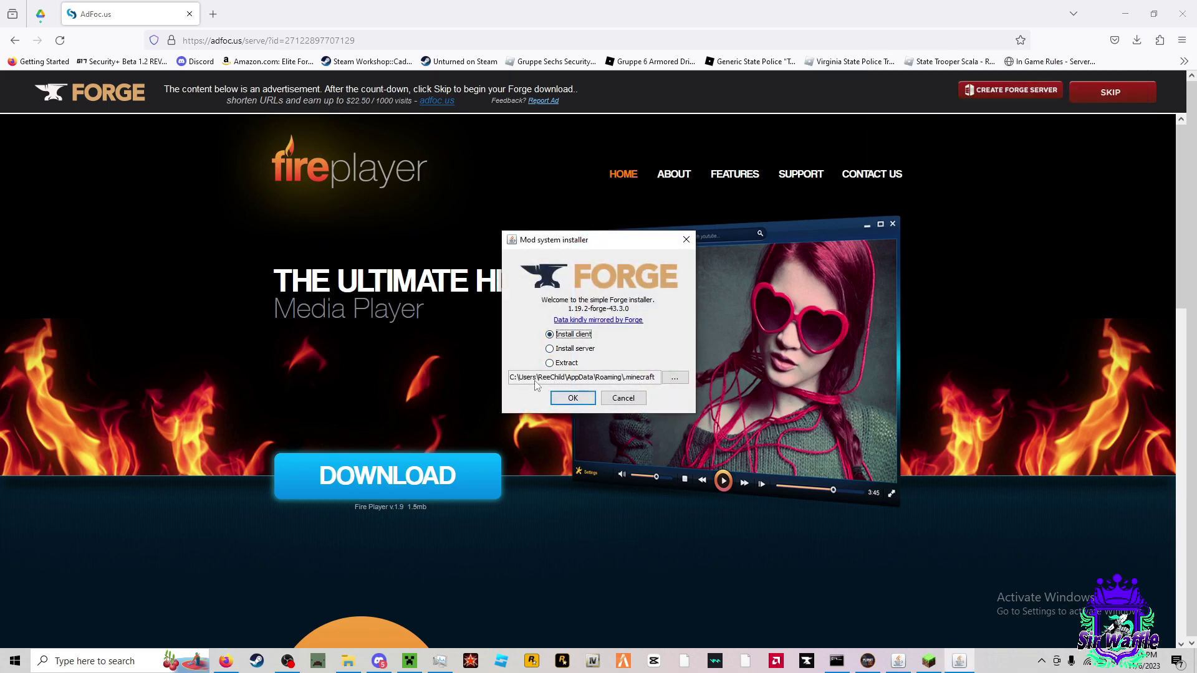
- Install the Forge client into the default .minecraft folder
left_click(674, 378)
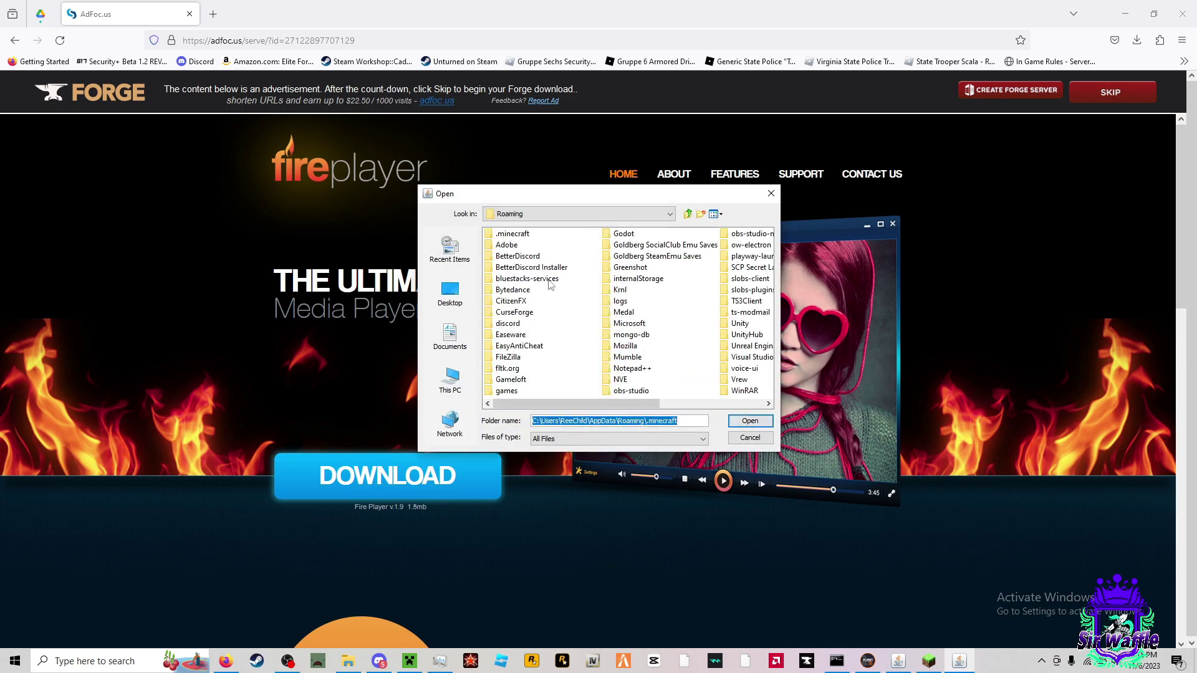
left_click(760, 439)
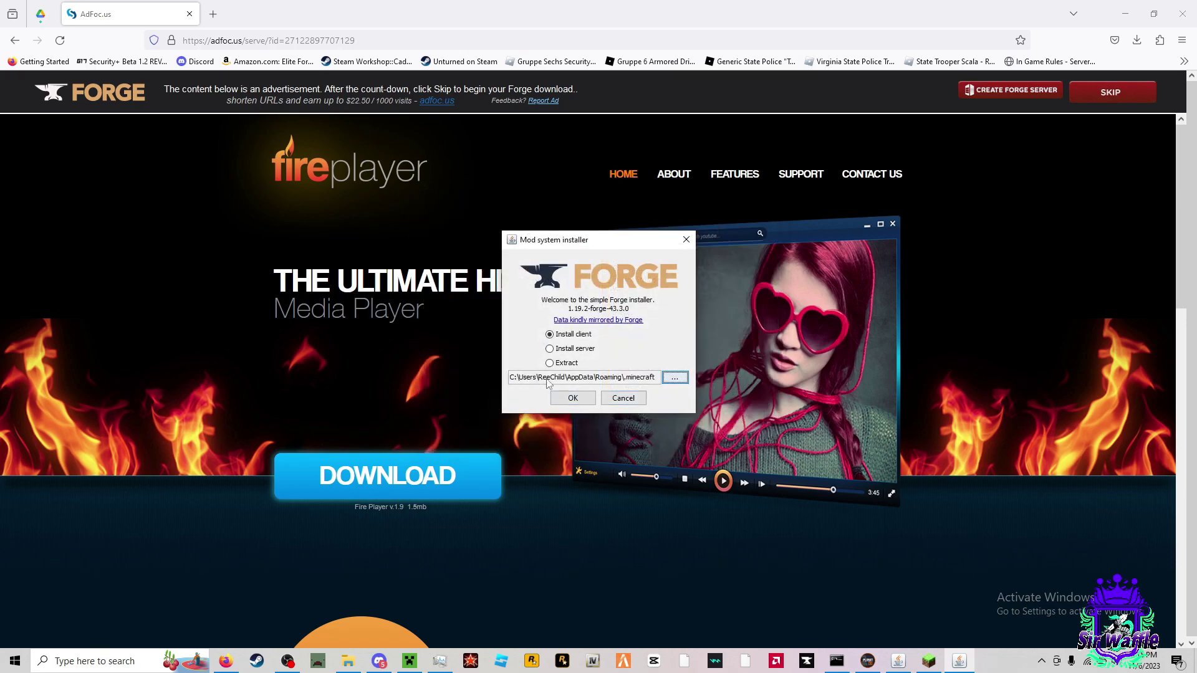
left_click(570, 338)
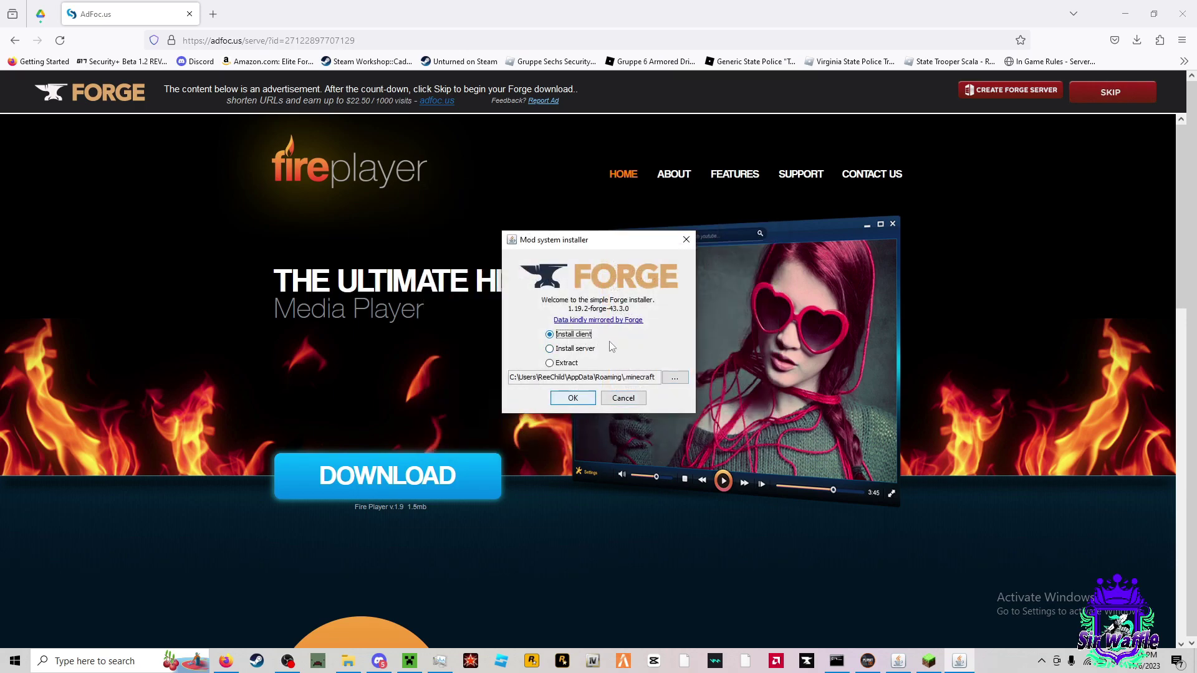
left_click(573, 397)
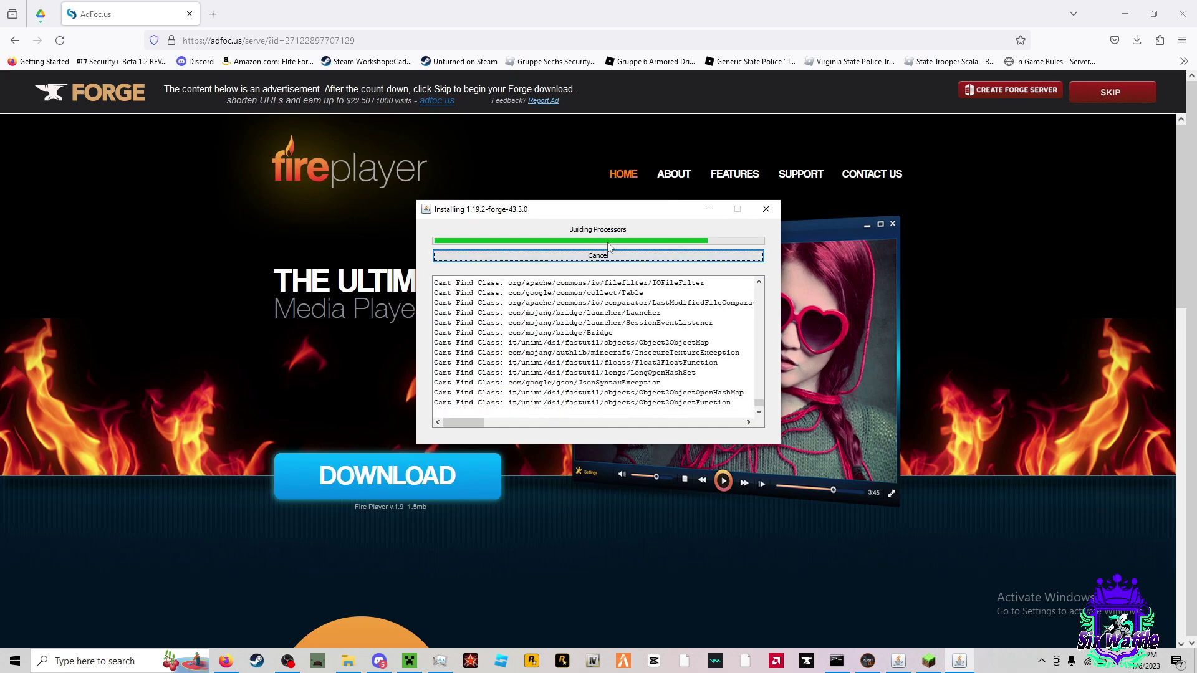
- Search for "java" in a new browser tab and view the Java download offer on java.com
left_click(237, 17)
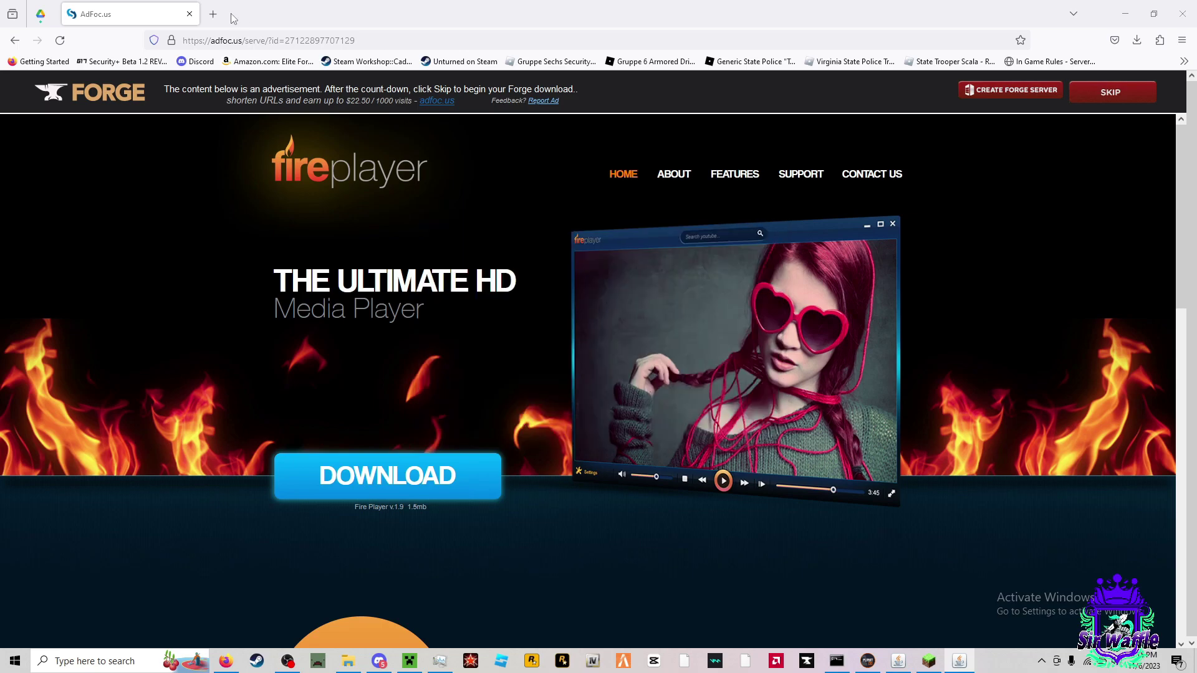
key("ctrl+t")
type("java")
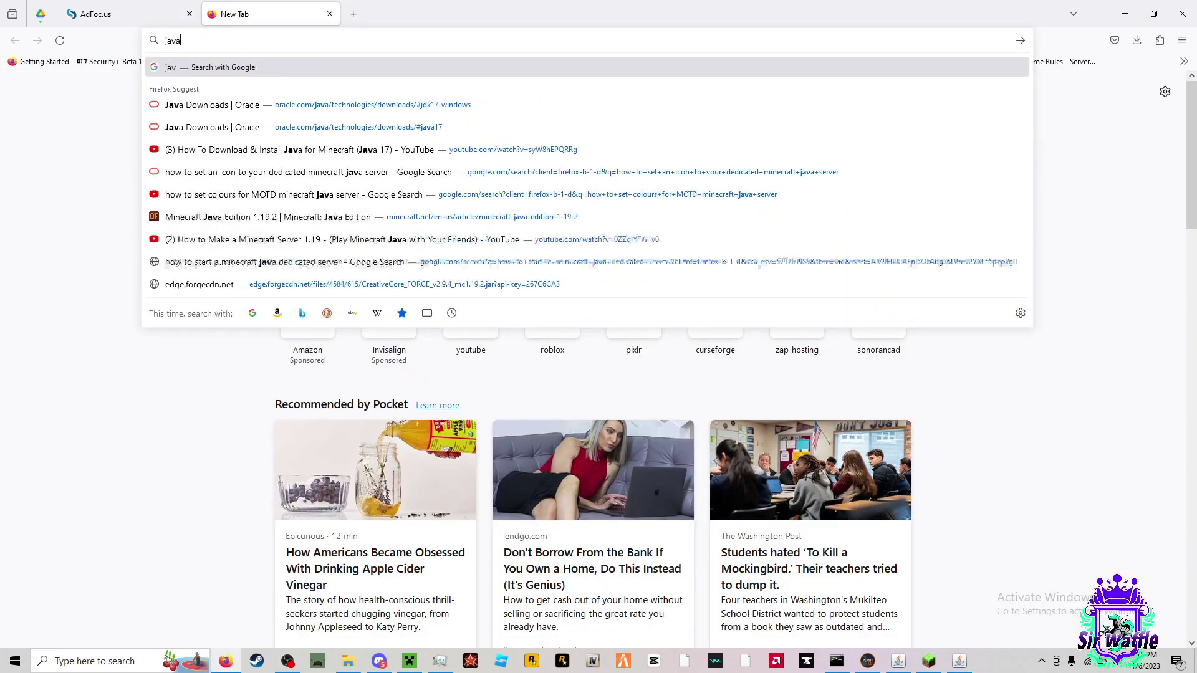
key("Return")
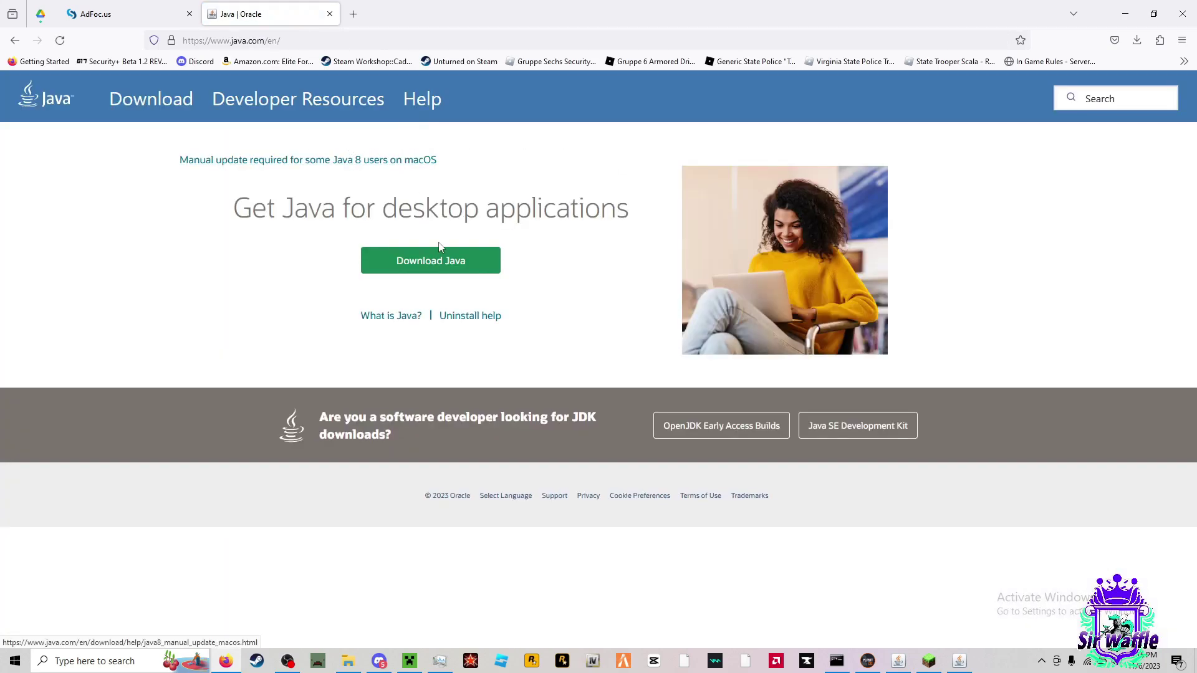
double_click(385, 258)
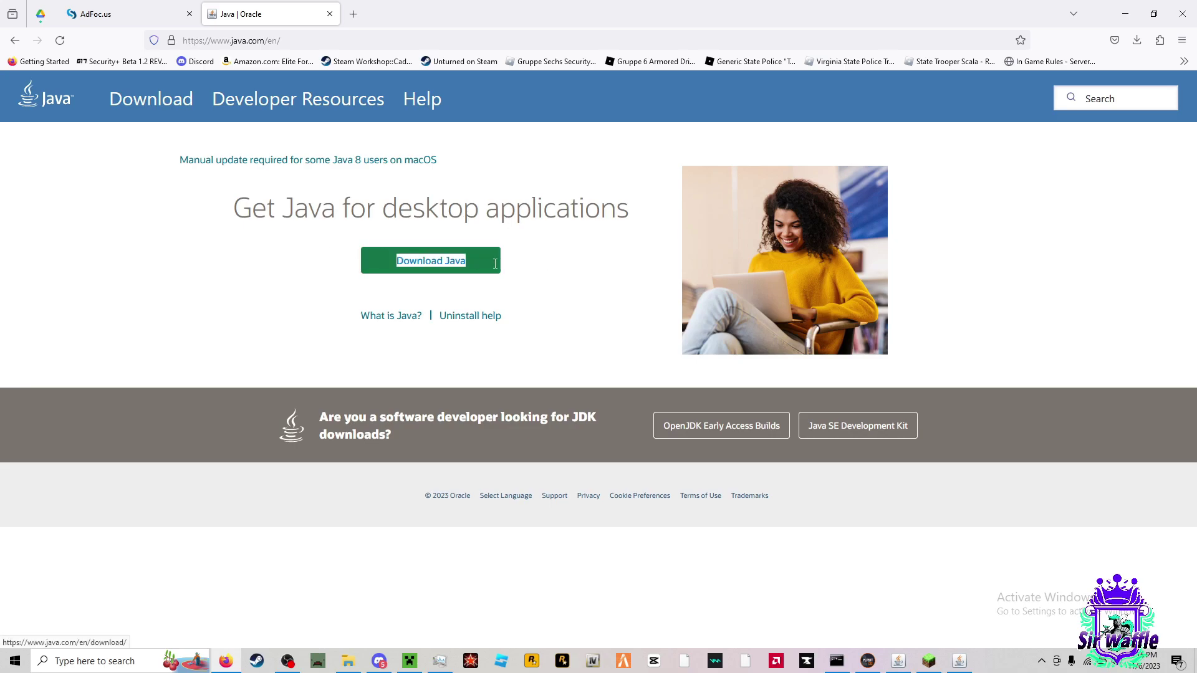
left_click_drag(495, 263, 378, 281)
left_click(535, 264)
- Check the Forge installer among the browser's recent downloads, and close the Java and advertisement pages
left_click(123, 6)
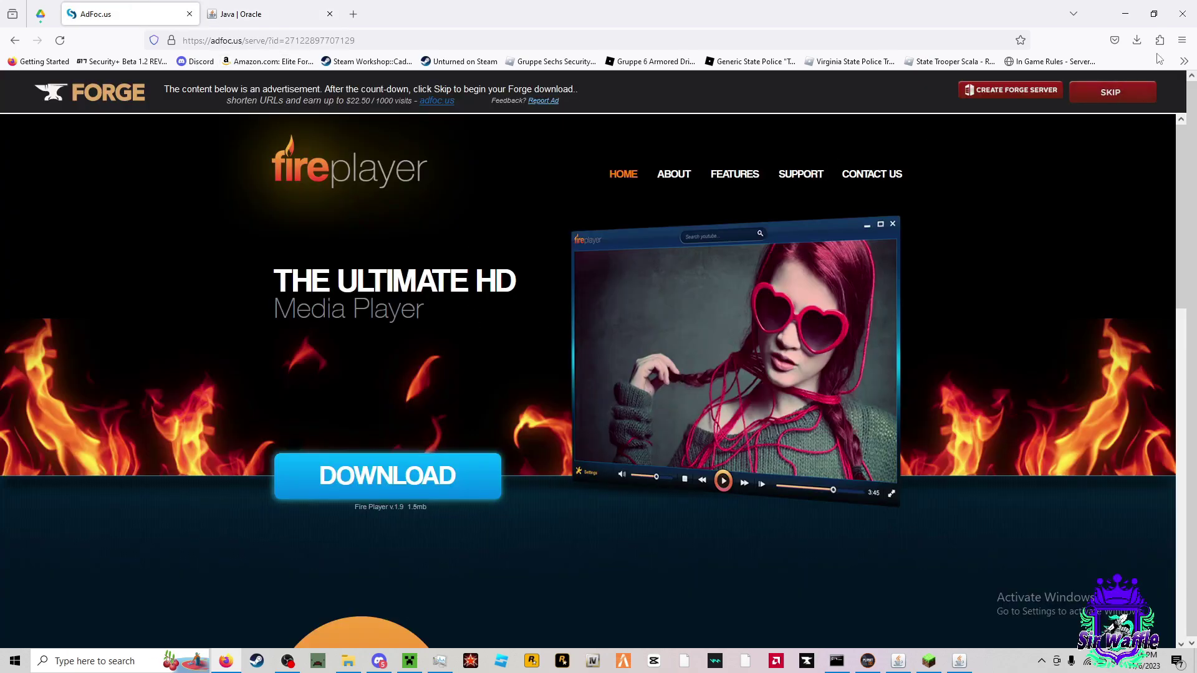
left_click(1137, 40)
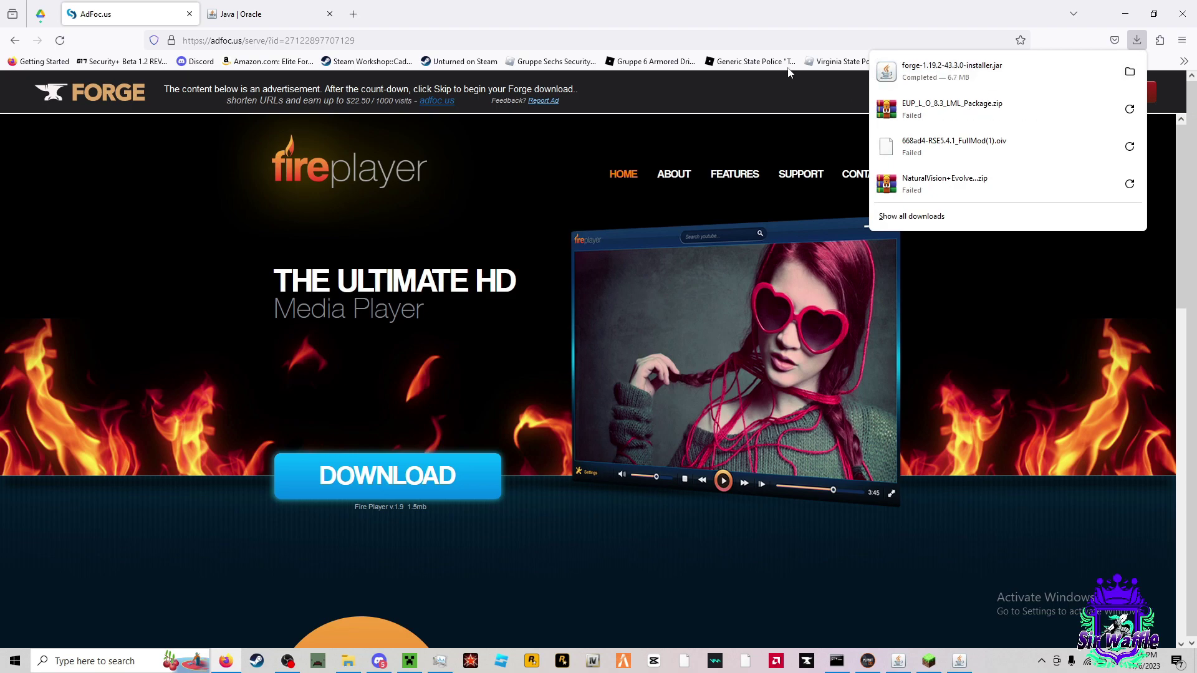
left_click(330, 14)
left_click(189, 14)
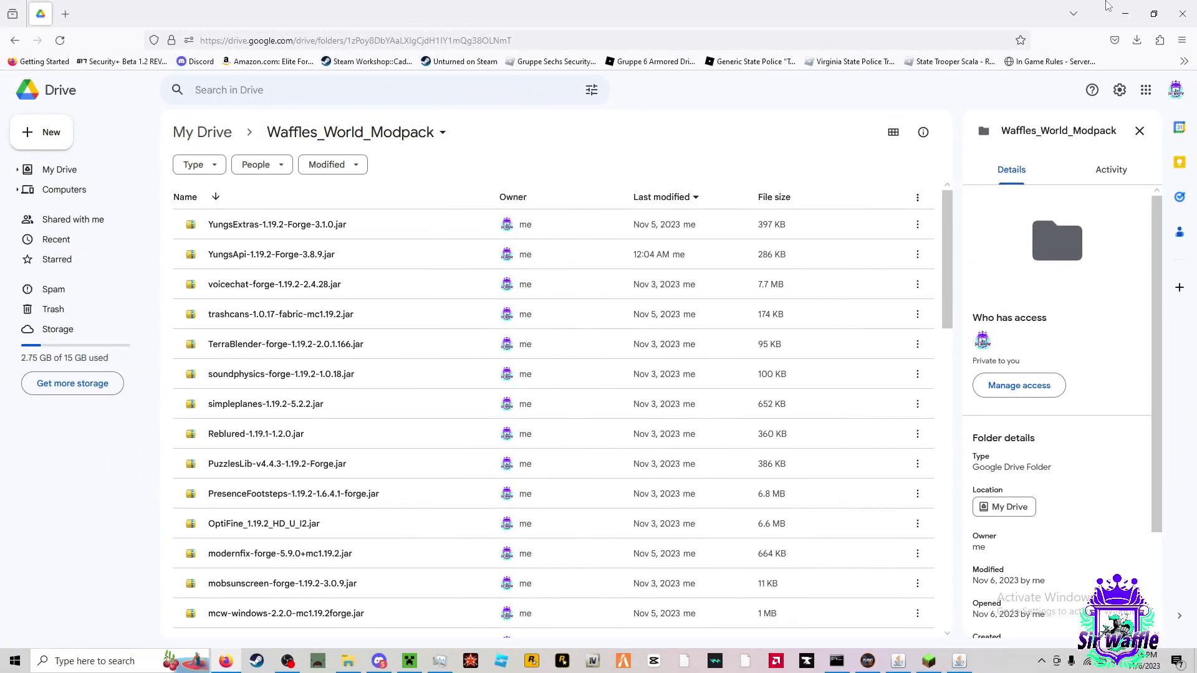
- Switch to the Minecraft Launcher and start a new installation for Java Edition
left_click(1126, 13)
left_click(410, 661)
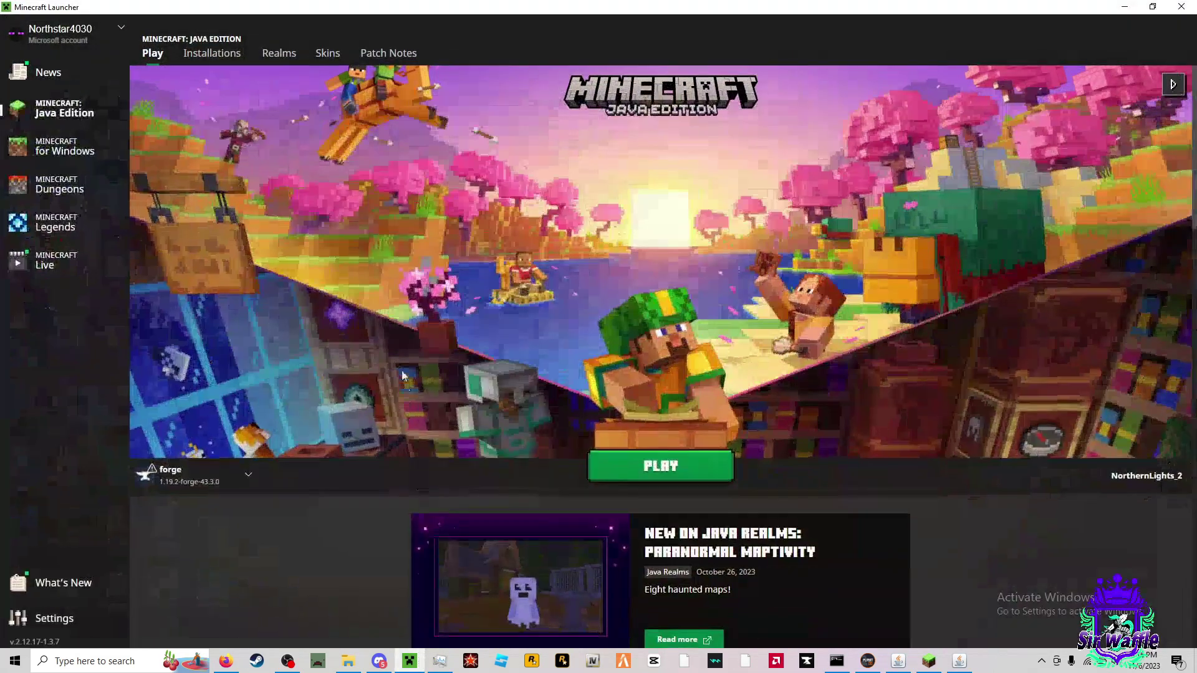
left_click(328, 53)
left_click(212, 53)
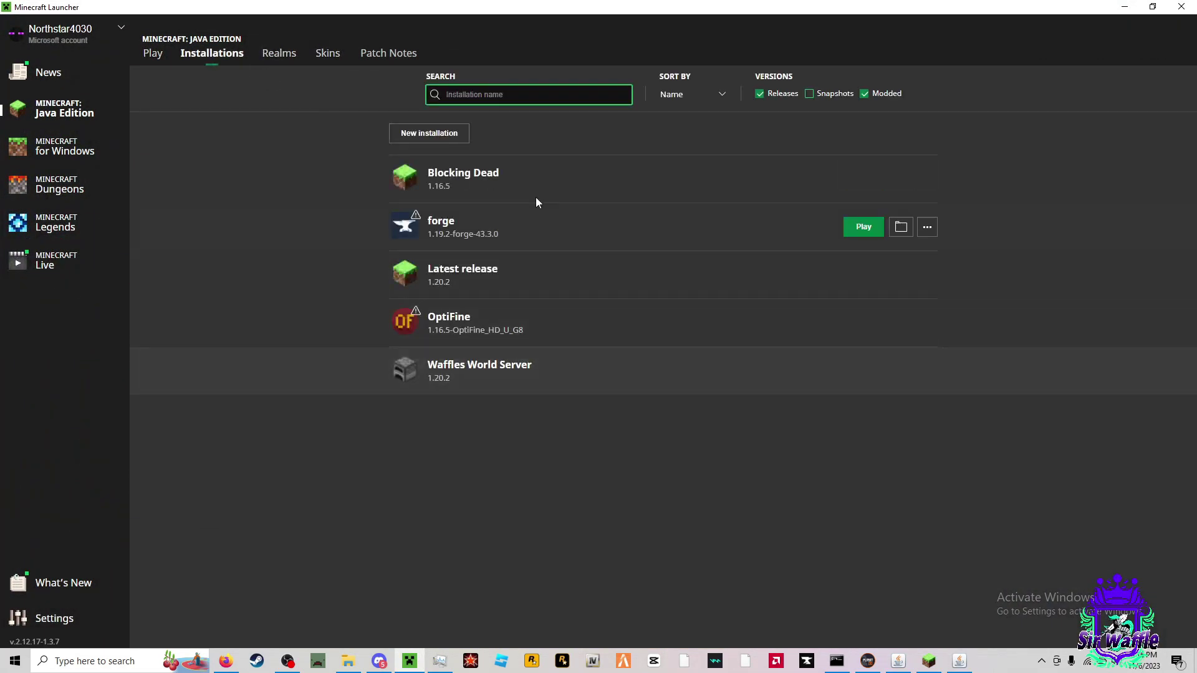
left_click(429, 133)
left_click(649, 190)
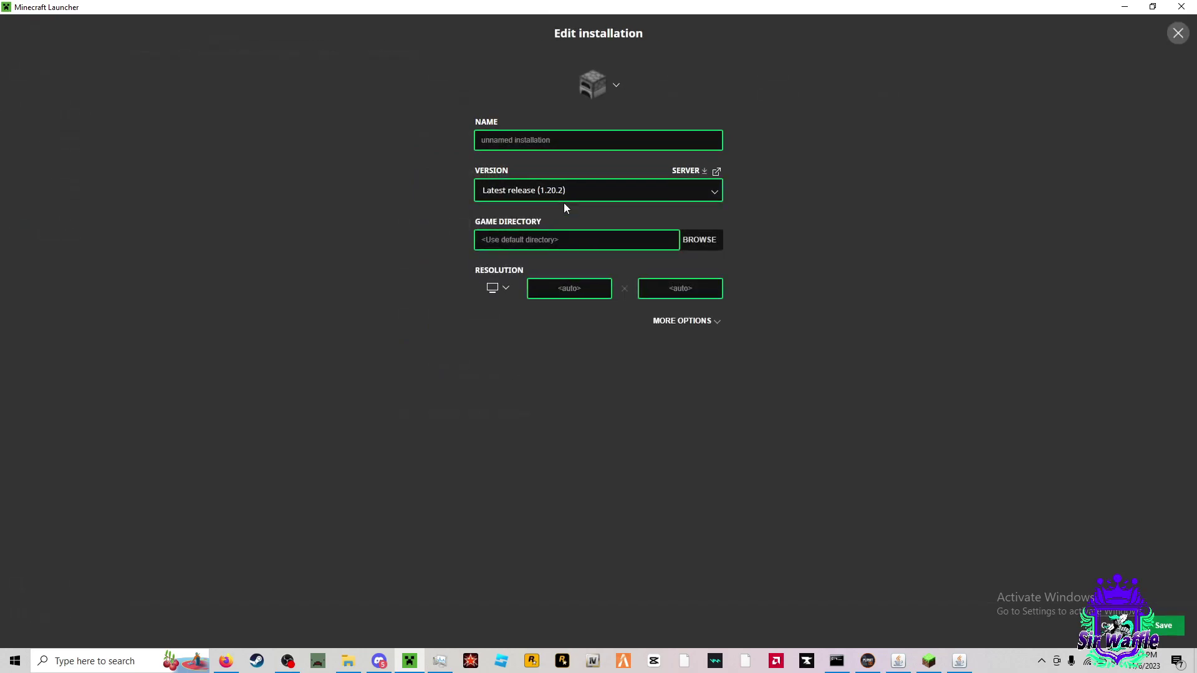
left_click(563, 194)
scroll(582, 298, "down", 10)
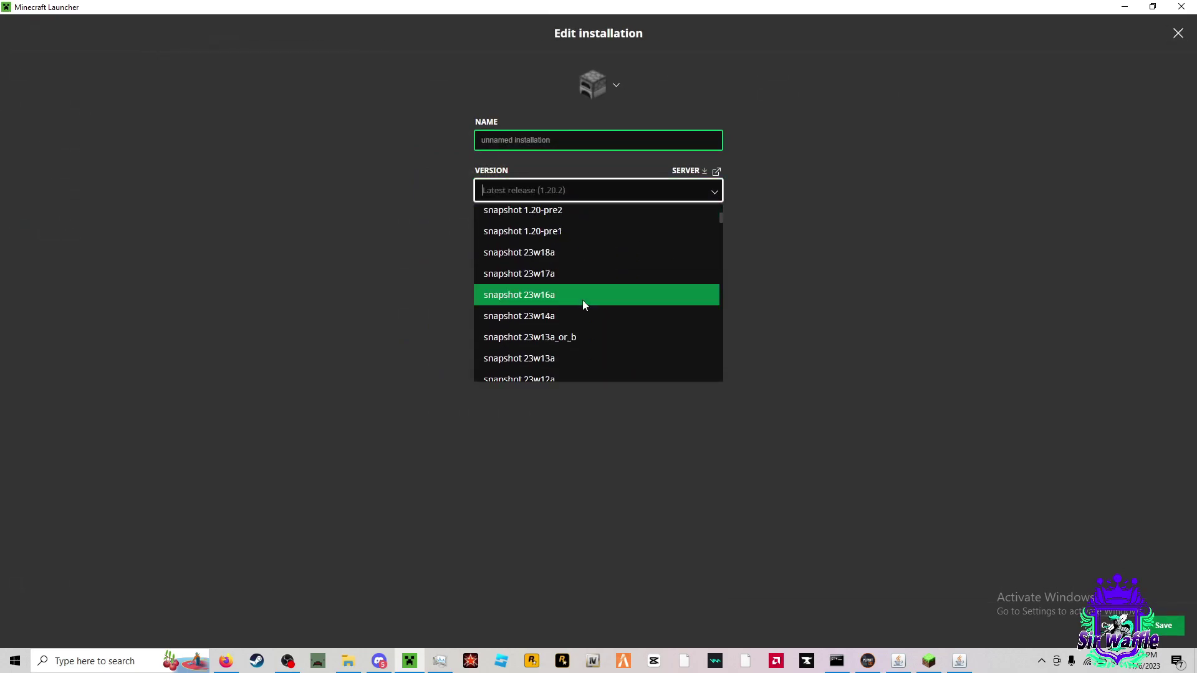
type("16")
left_click(582, 301)
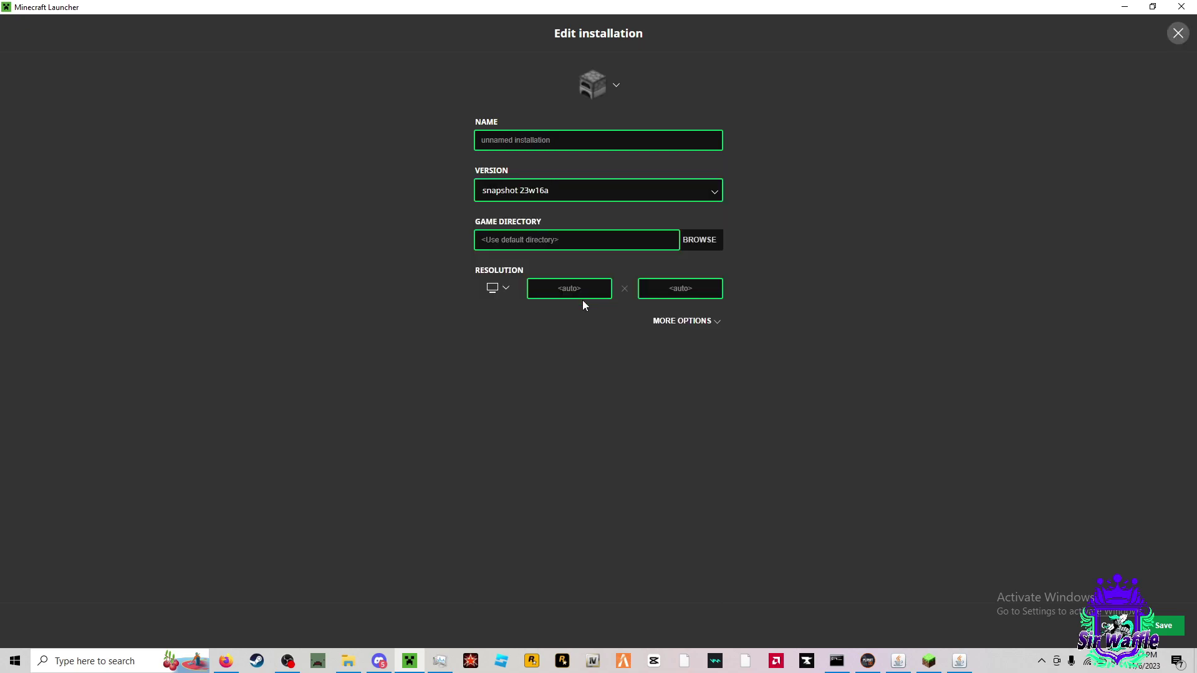
- Save the new unnamed installation with version release 1.19.2-forge-43.3.0 and open its additional options
left_click(610, 182)
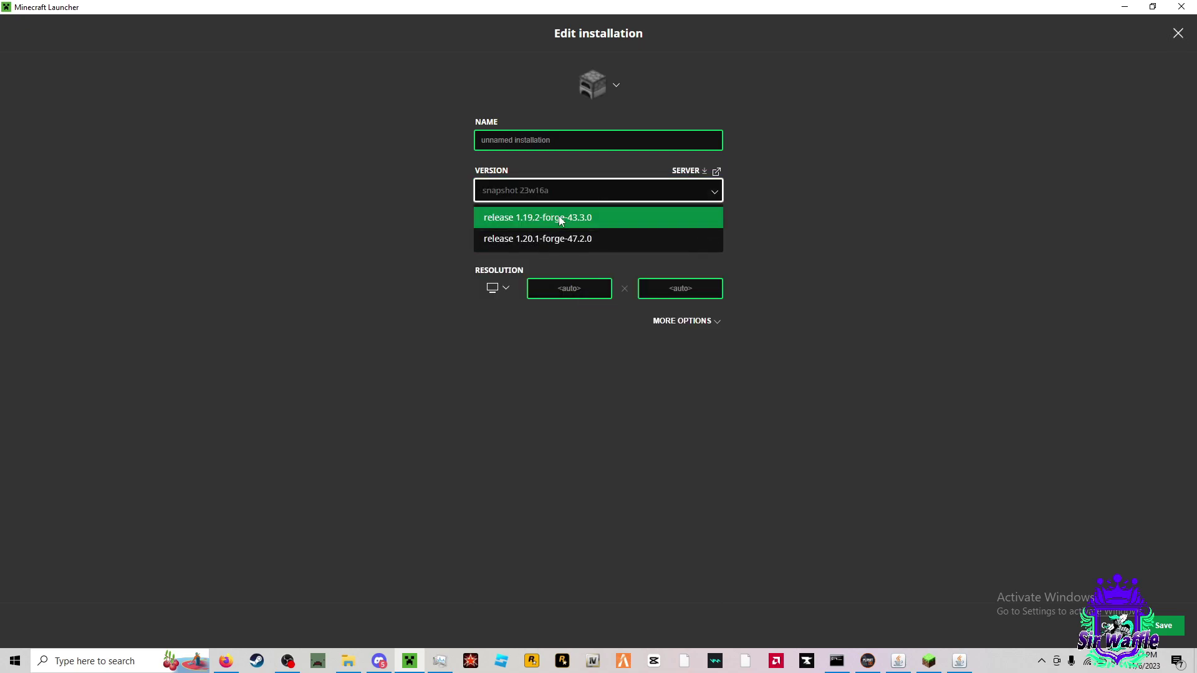
left_click(595, 226)
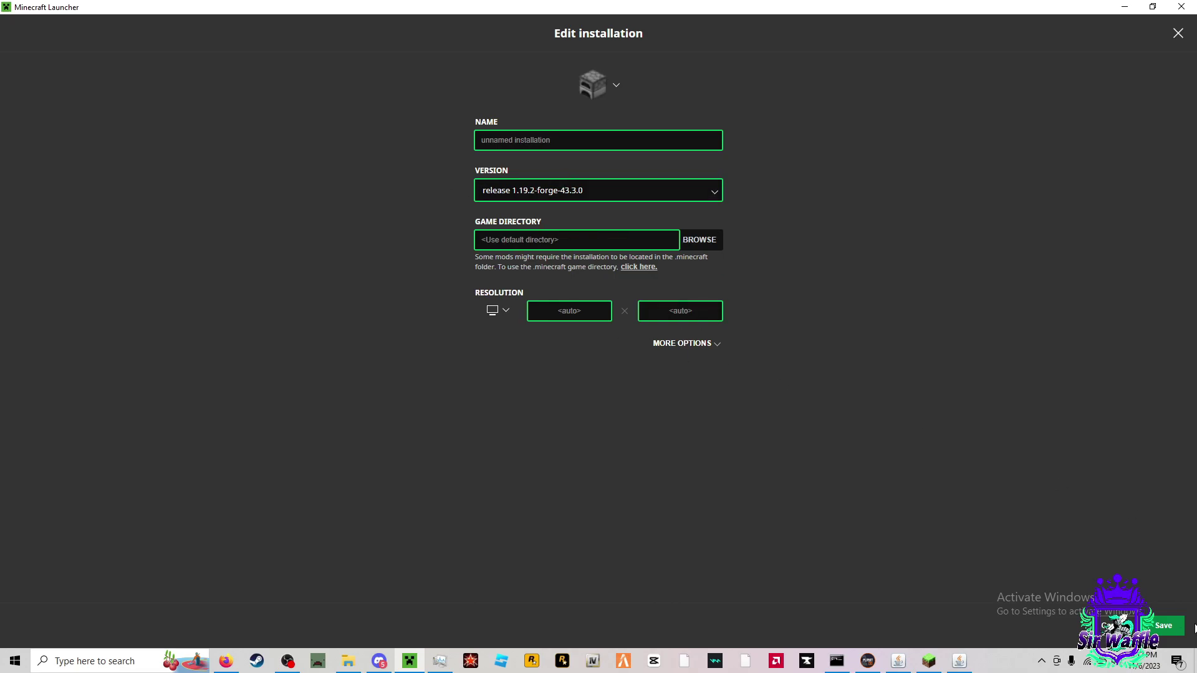
left_click(1173, 631)
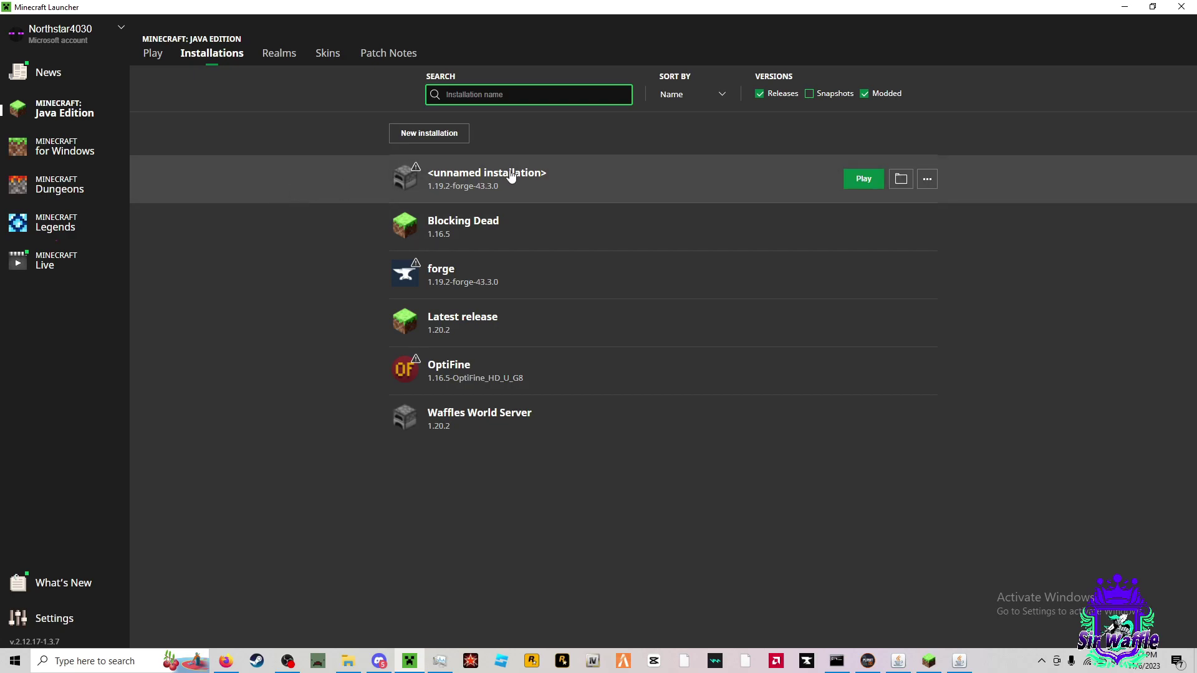
left_click(853, 180)
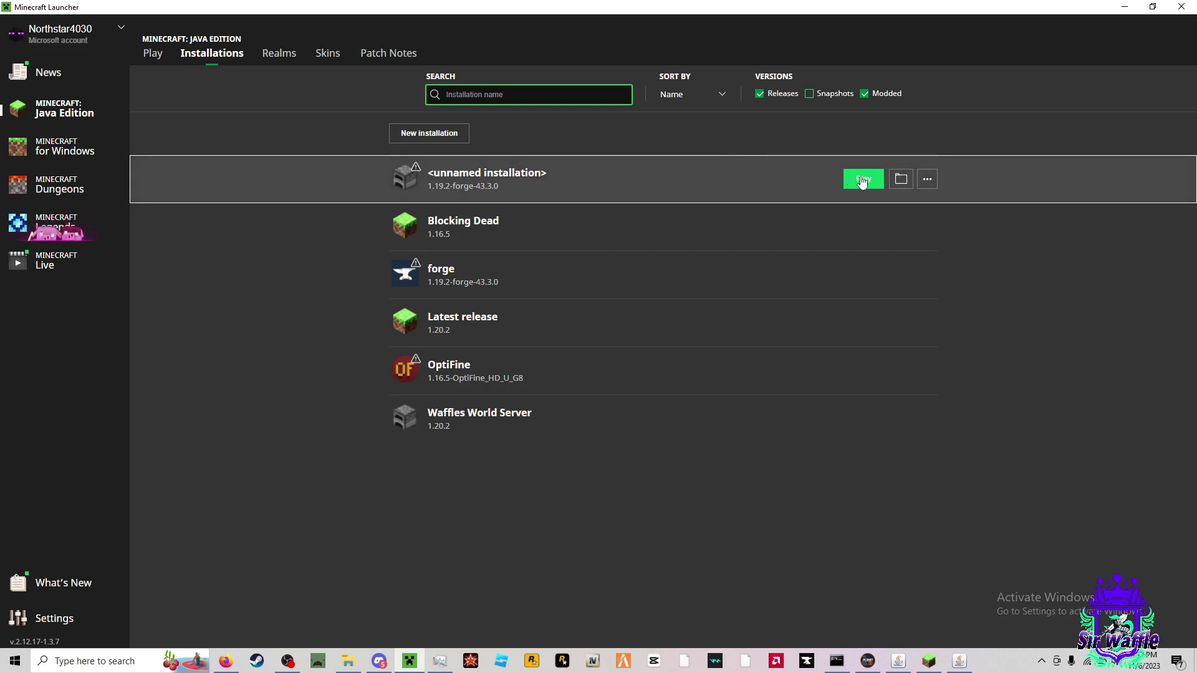
left_click(927, 179)
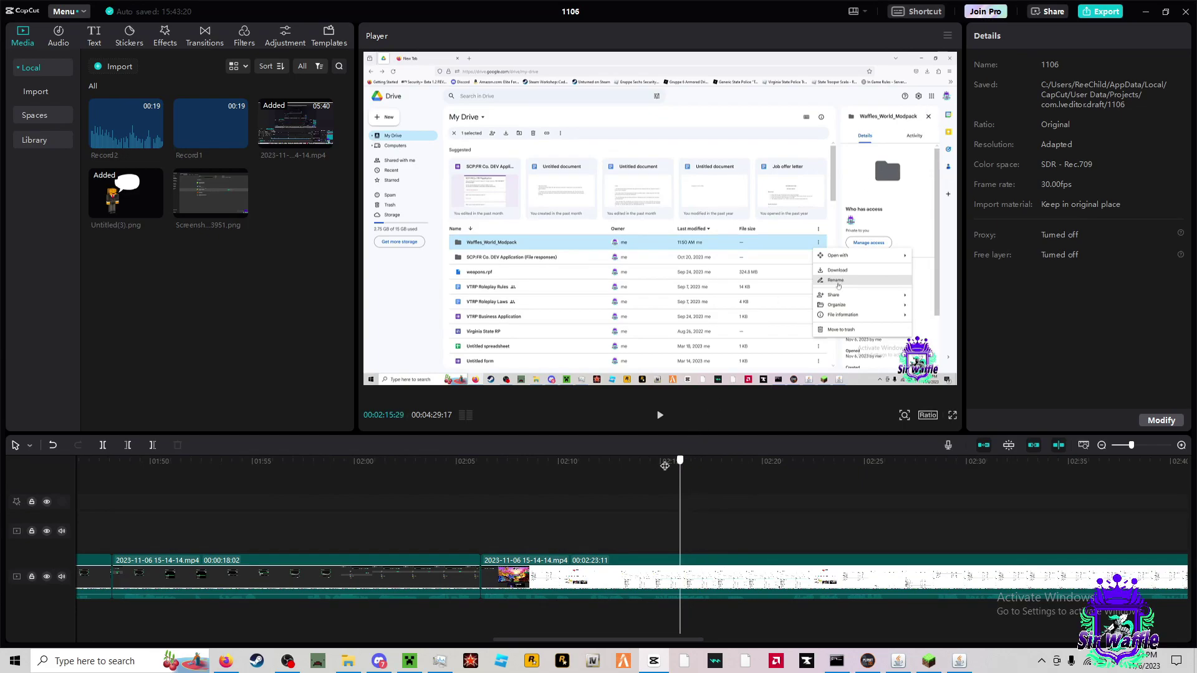
- Switch to CapCut and review the recorded tutorial clips along the timeline of project 1106
left_click_drag(665, 466, 464, 468)
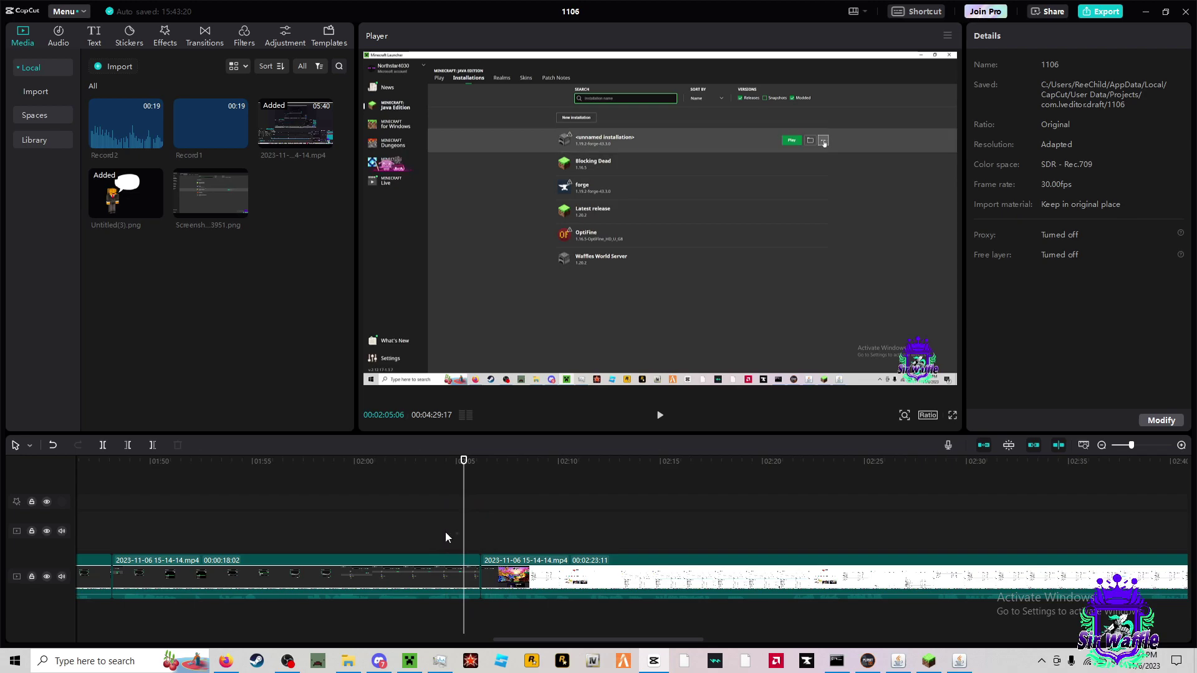
left_click(367, 583)
left_click(399, 523)
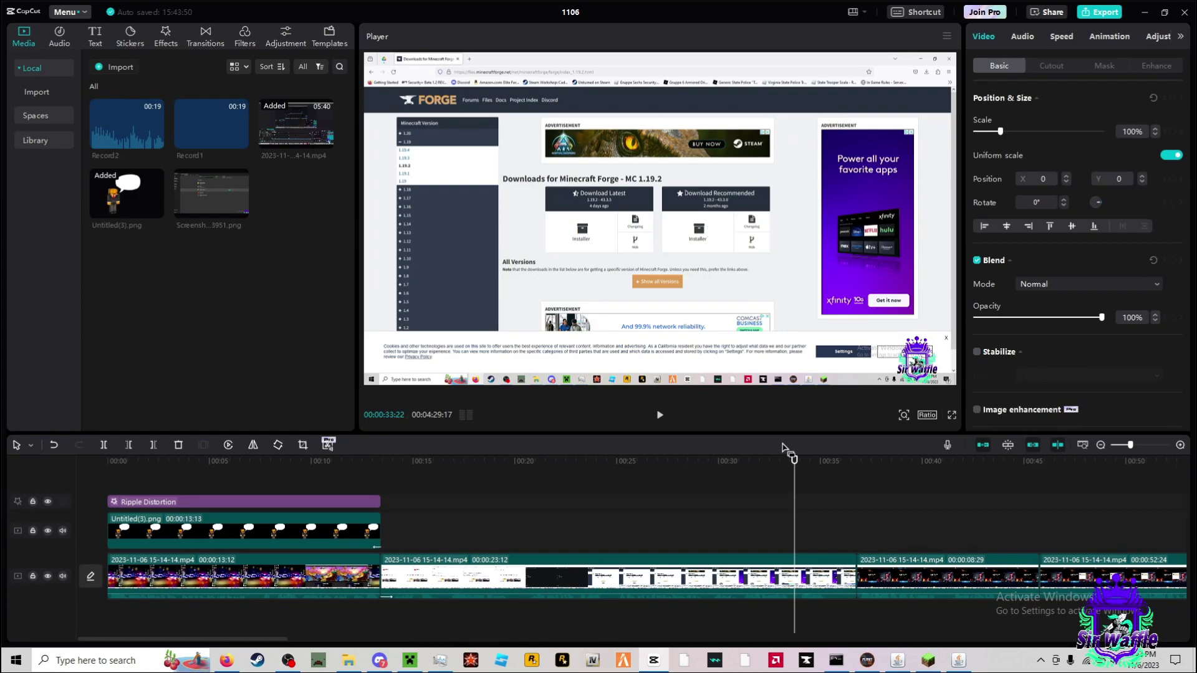
left_click_drag(784, 448, 713, 474)
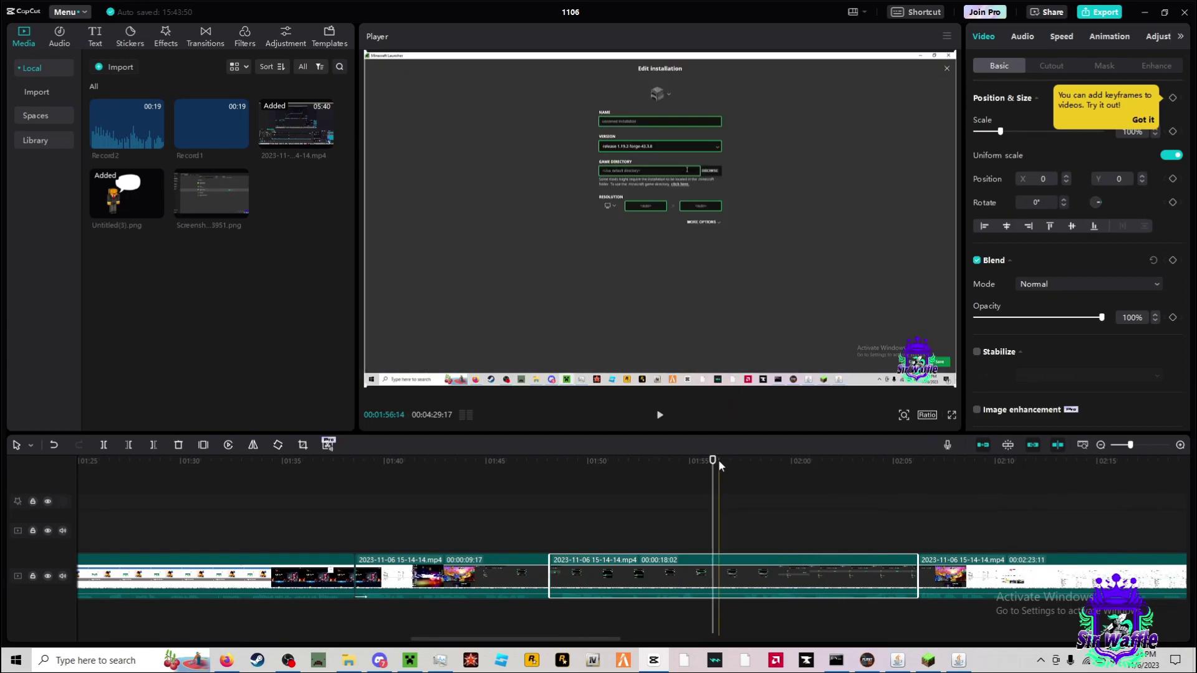
left_click_drag(718, 465, 859, 462)
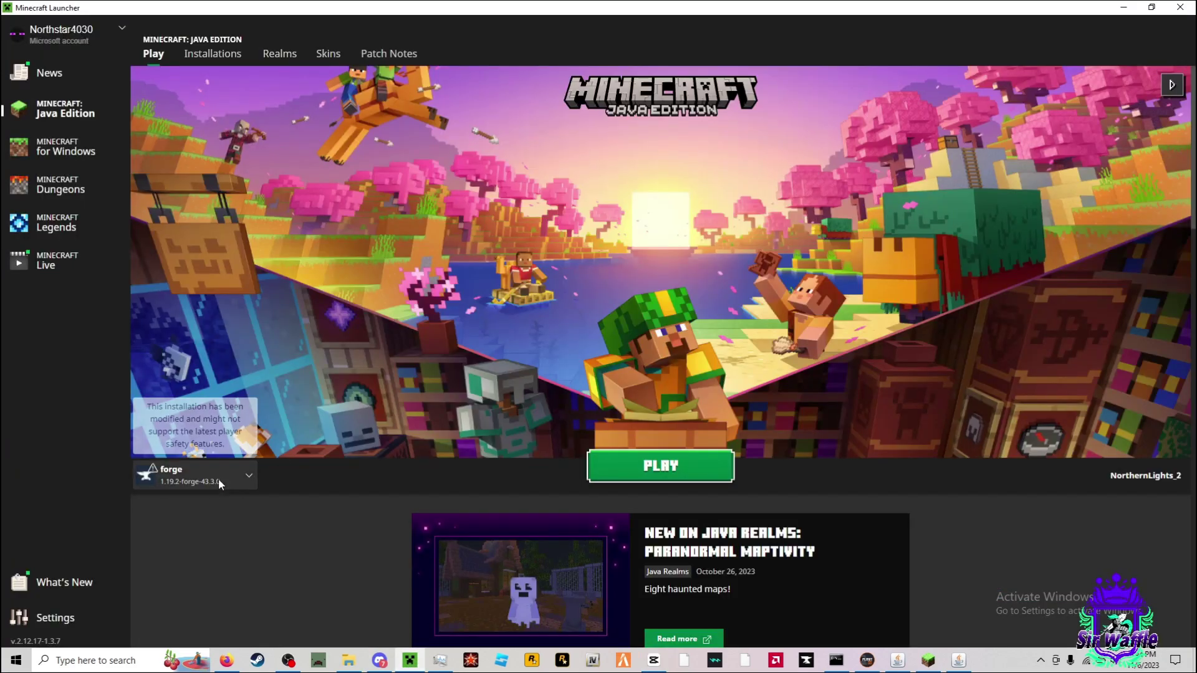
- Switch back to the Minecraft Launcher and view the selectable installations, keeping forge 1.19.2-forge-43.3.0 chosen
left_click(219, 478)
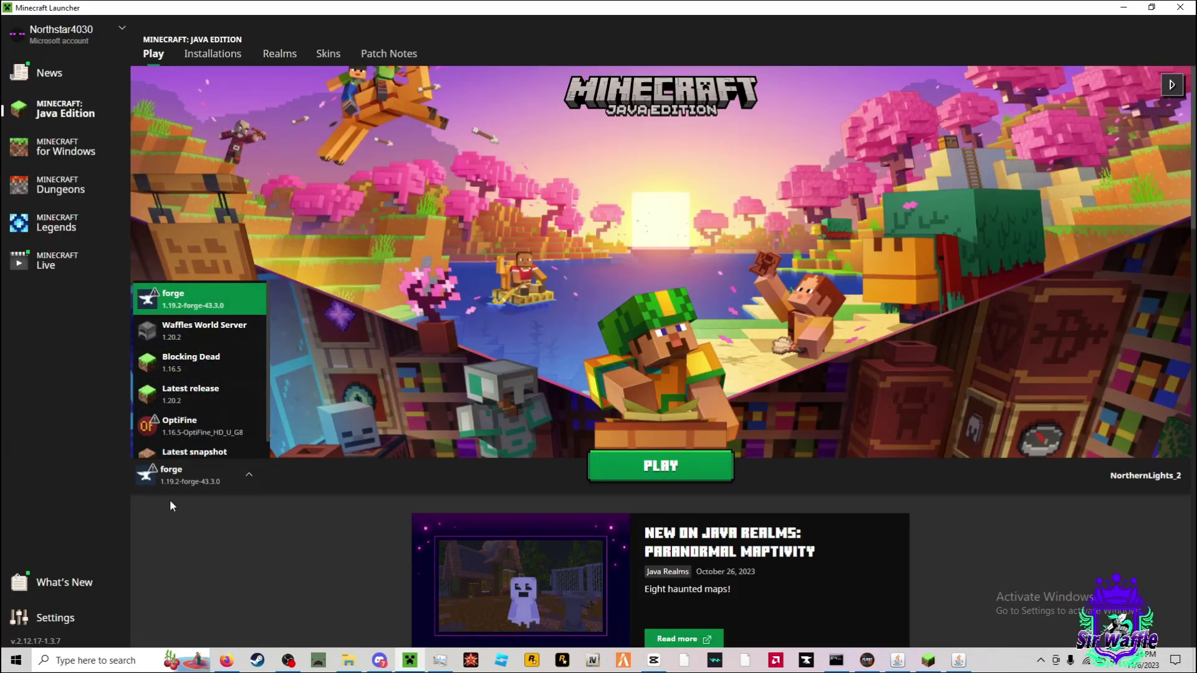
left_click(206, 477)
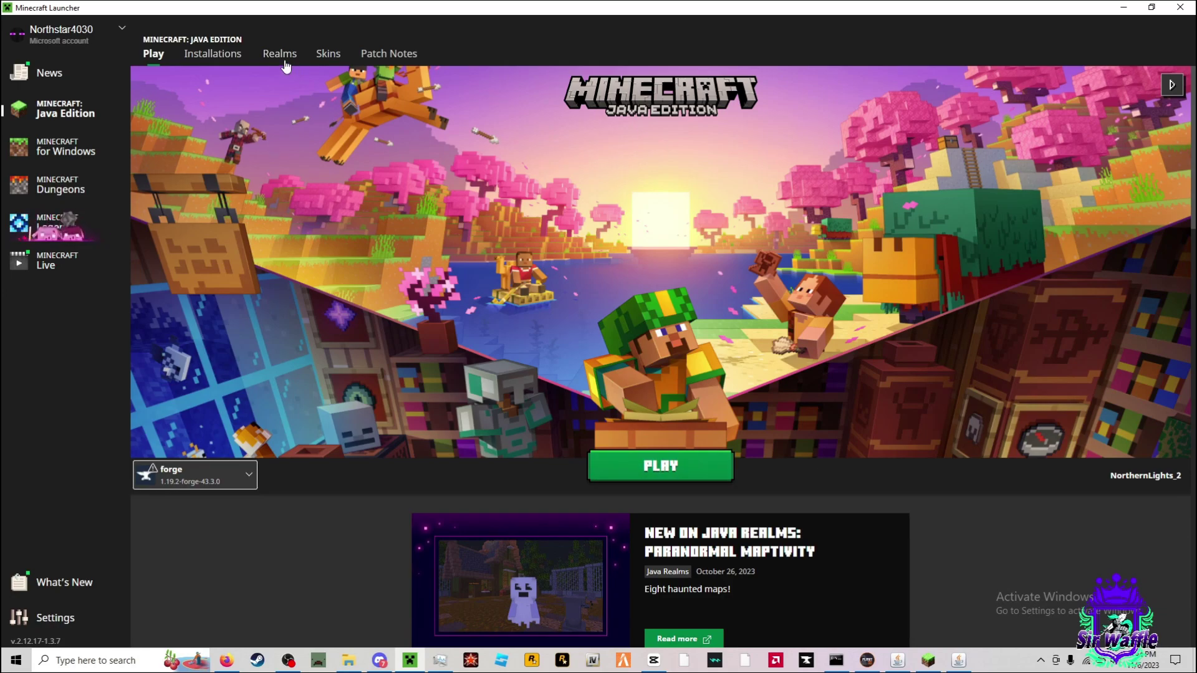
- View the list of Java Edition installations and return to the play page with forge 1.19.2-forge-43.3.0 selected
left_click(212, 54)
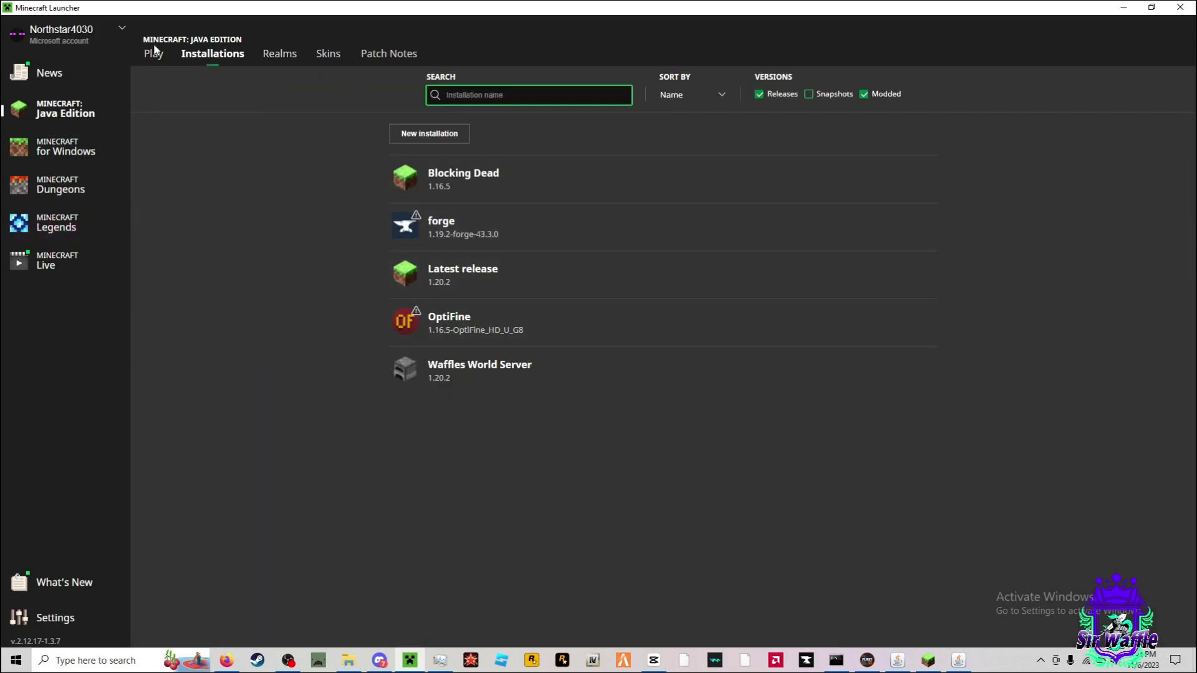
left_click(153, 54)
mouse_move(209, 479)
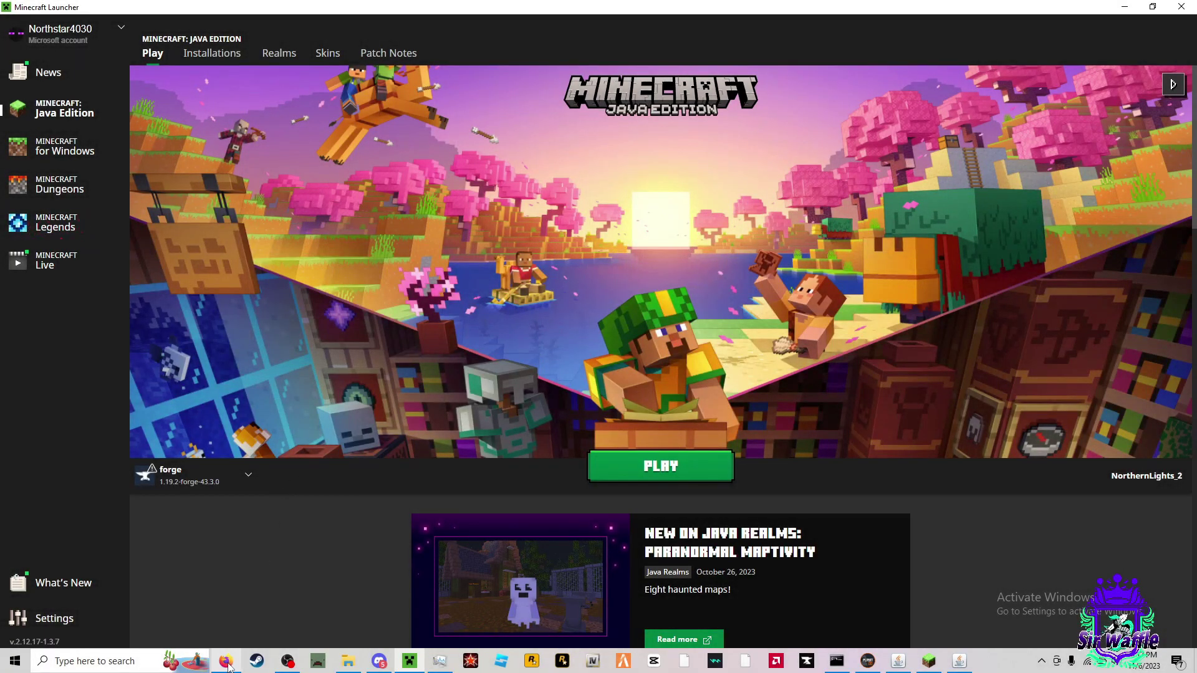
- Switch to Firefox, go to My Drive in Google Drive and view the available actions for the Waffles_World_Modpack folder
left_click(227, 663)
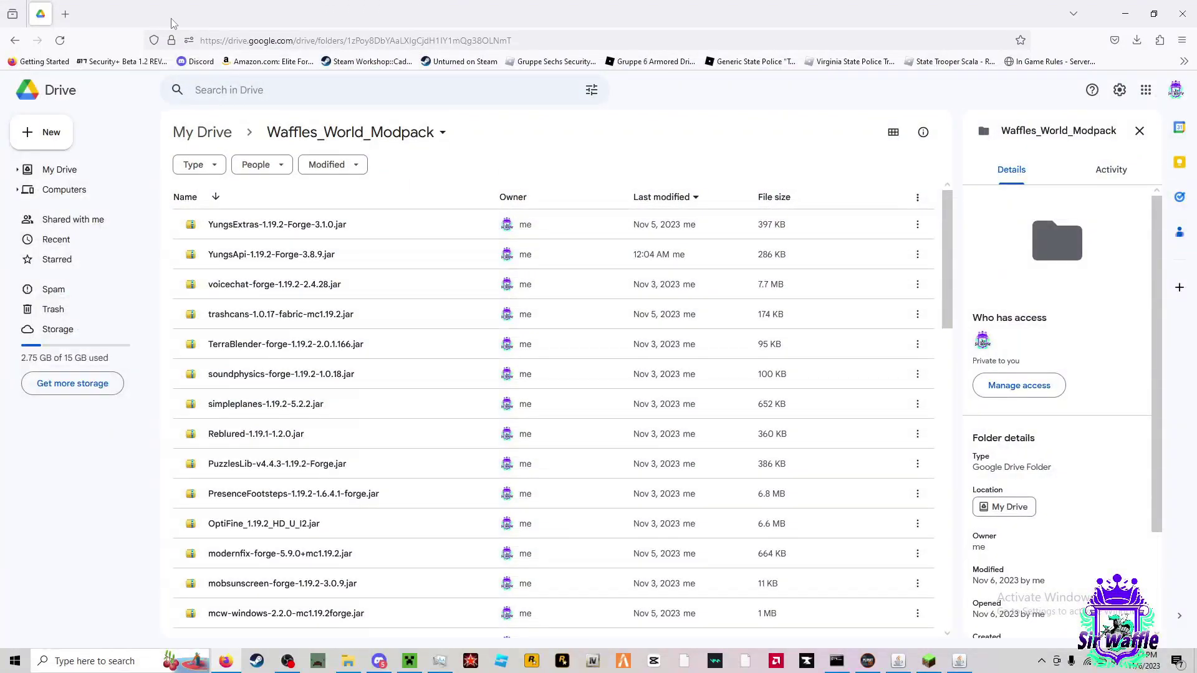
left_click(64, 13)
left_click(42, 14)
left_click(59, 170)
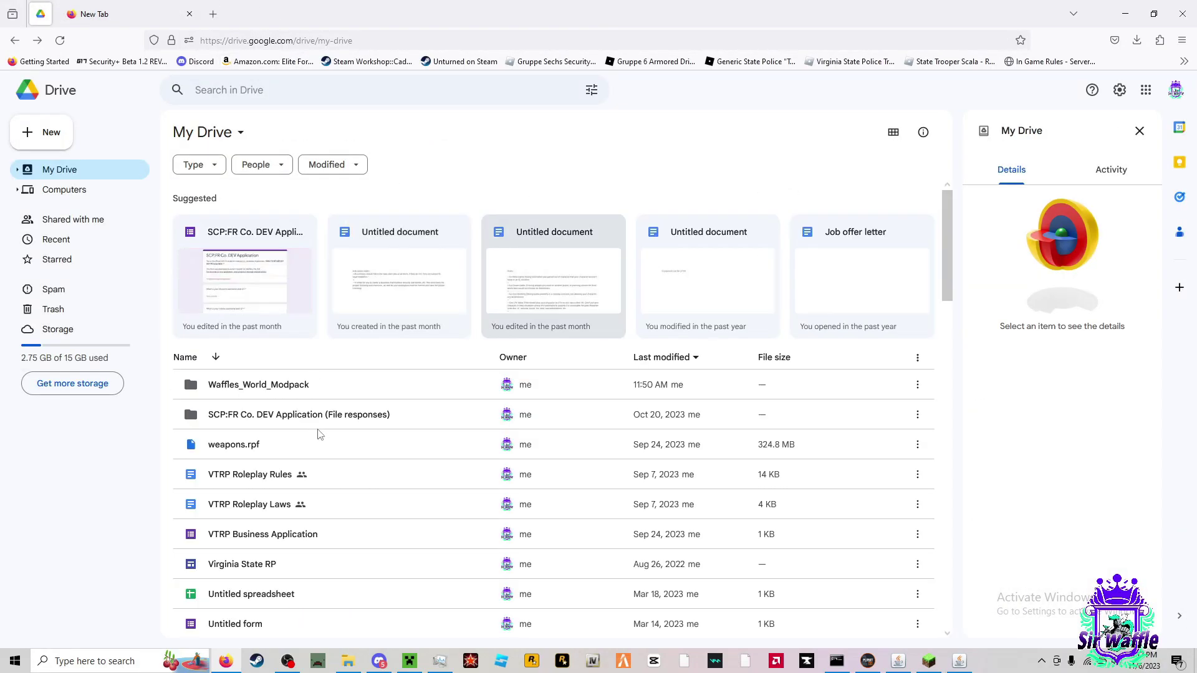
left_click(928, 389)
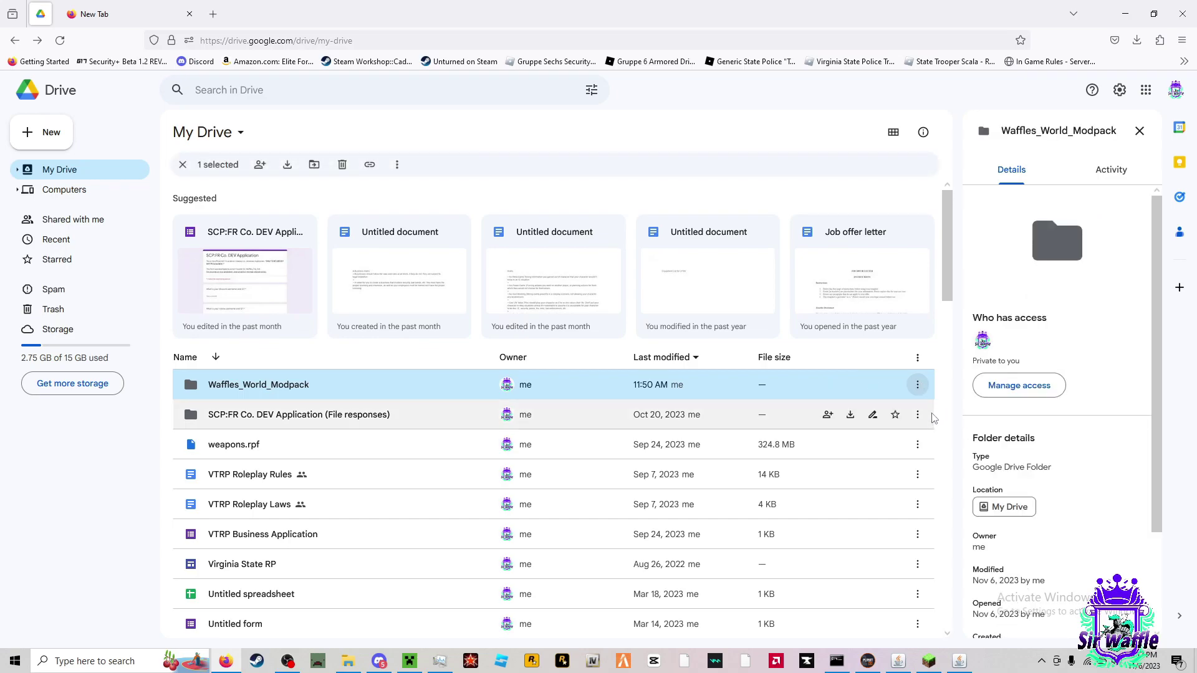
left_click(918, 385)
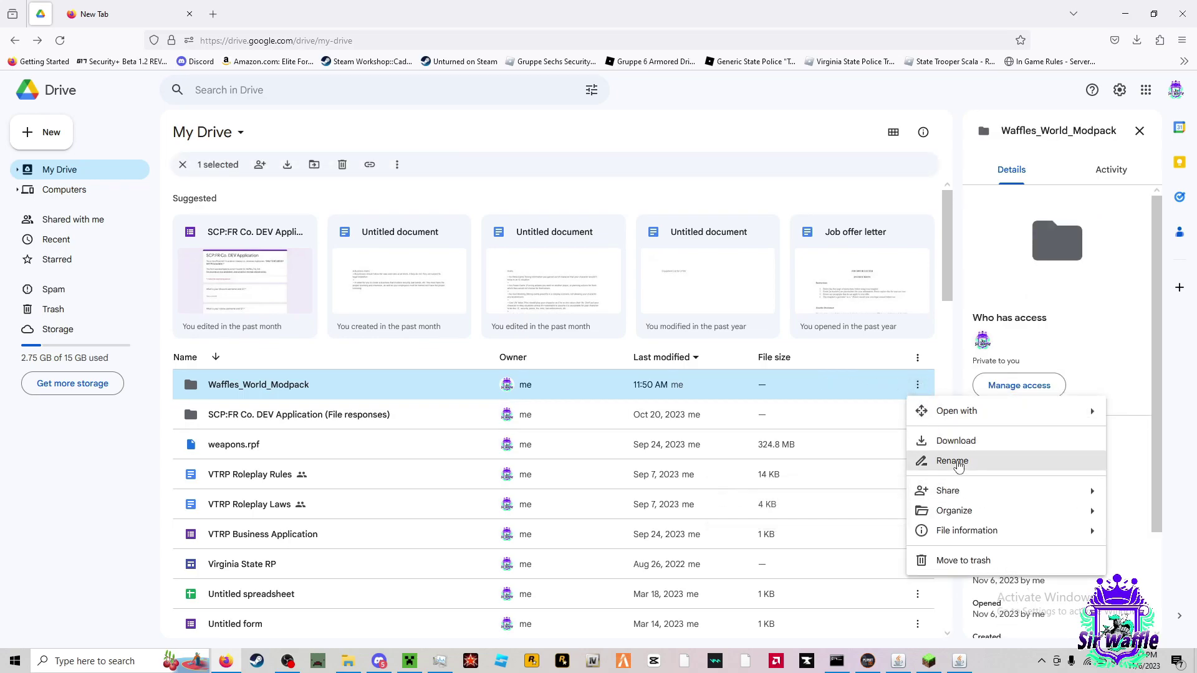
mouse_move(951, 491)
- Open the Waffles_World_Modpack folder in the second browser tab and look over its mod files
left_click(750, 516)
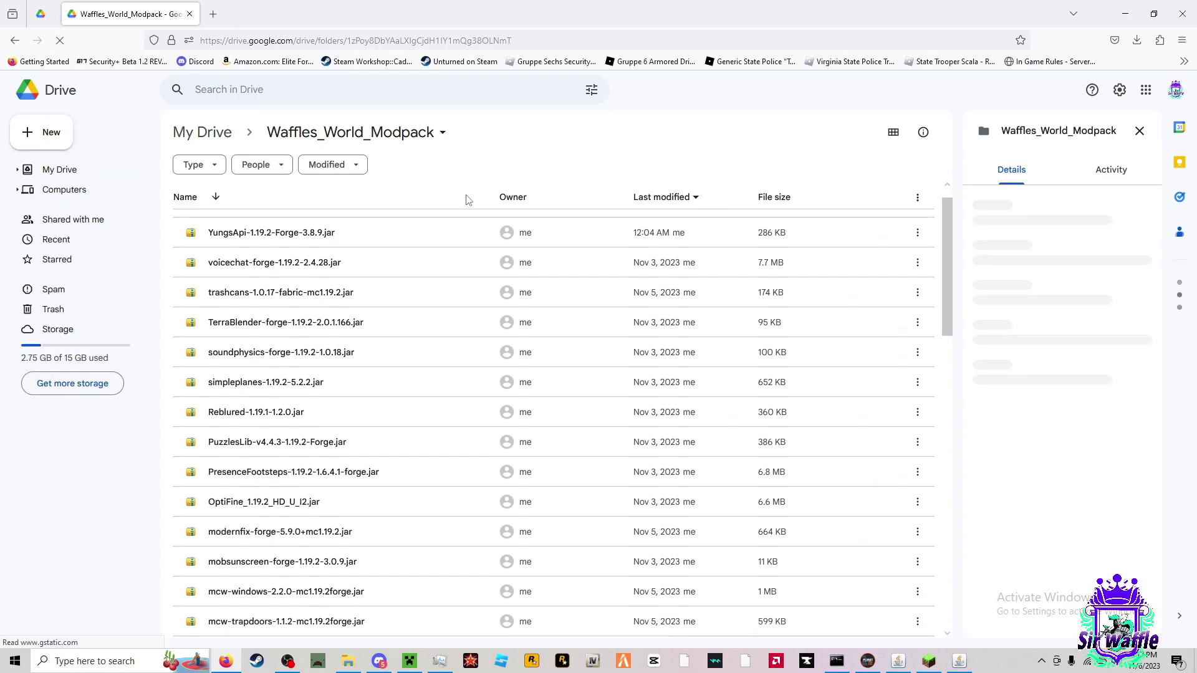
scroll(439, 291, "down", 5)
scroll(439, 293, "up", 5)
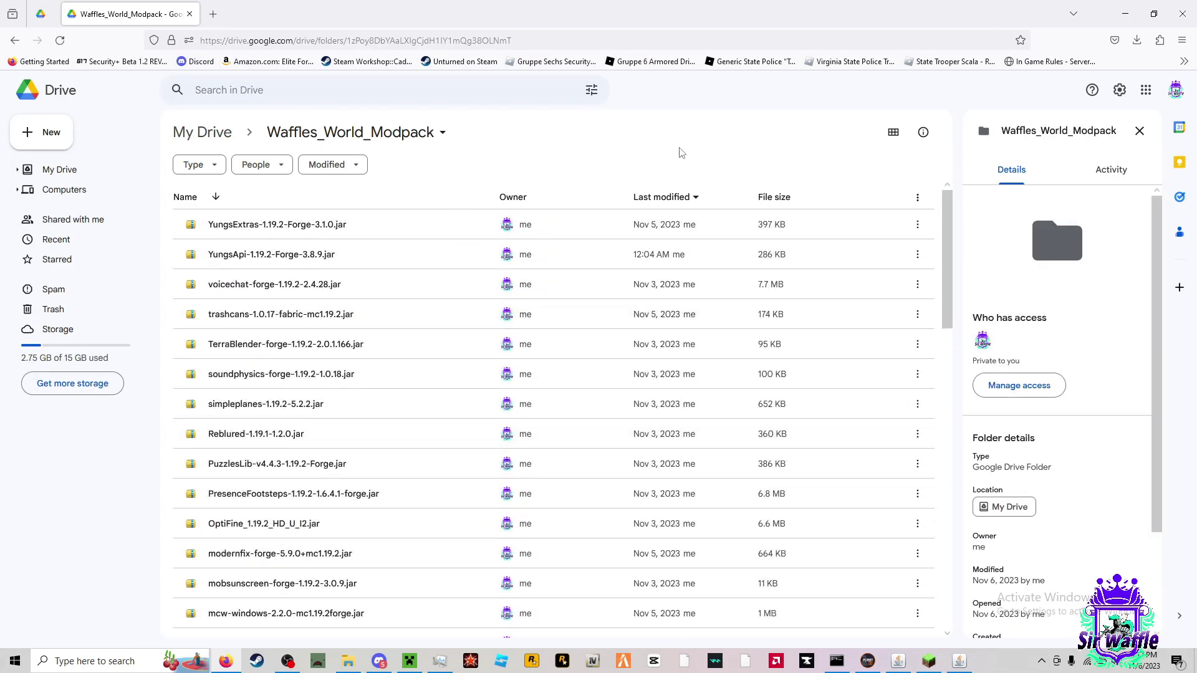
- Find Run through Windows search, use it to open %appdata%, and go to the mods folder inside .minecraft
key("super+r")
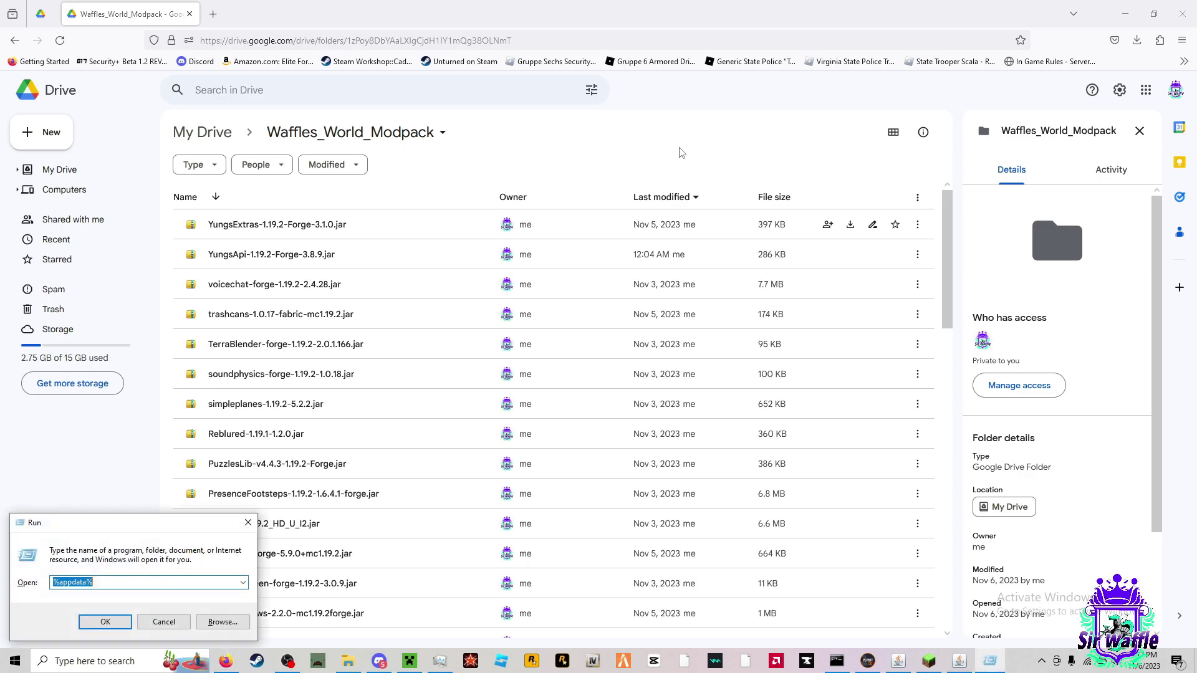
left_click(248, 523)
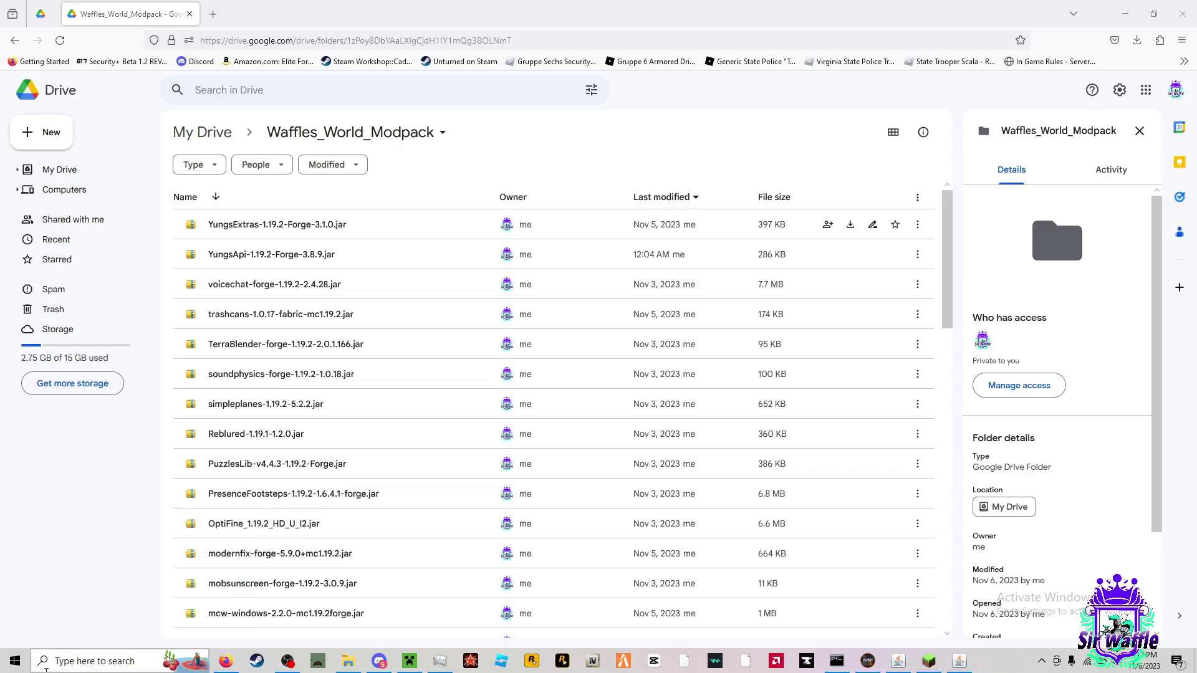
left_click(91, 662)
type("run")
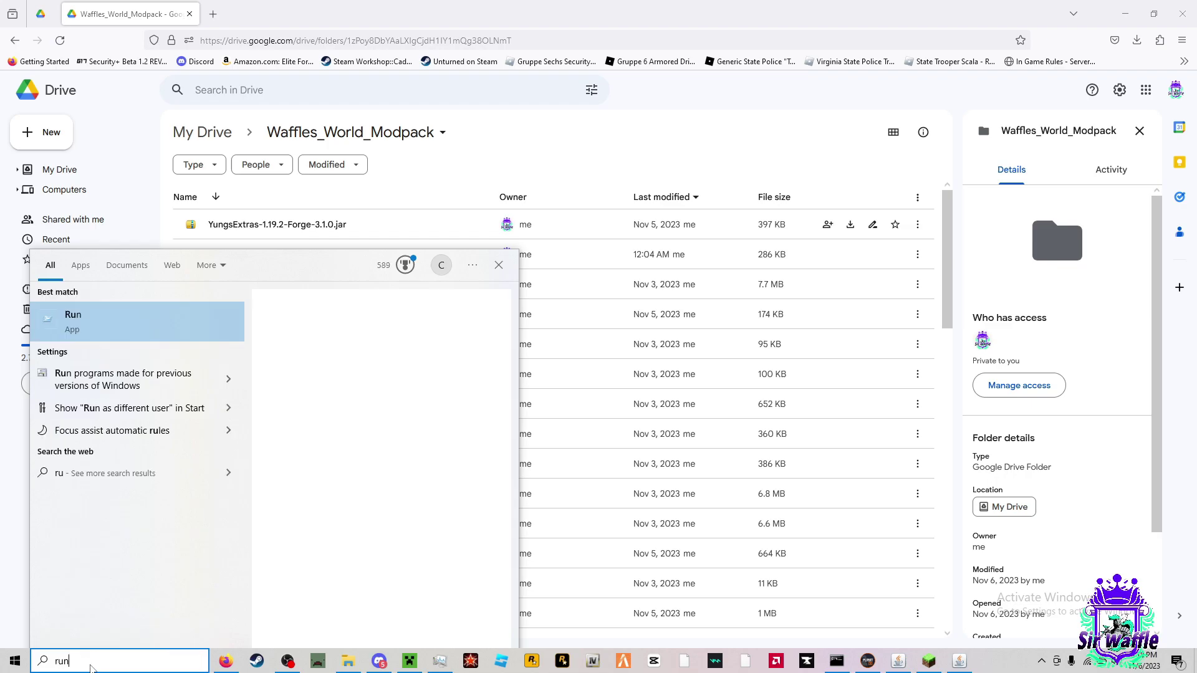
key("Return")
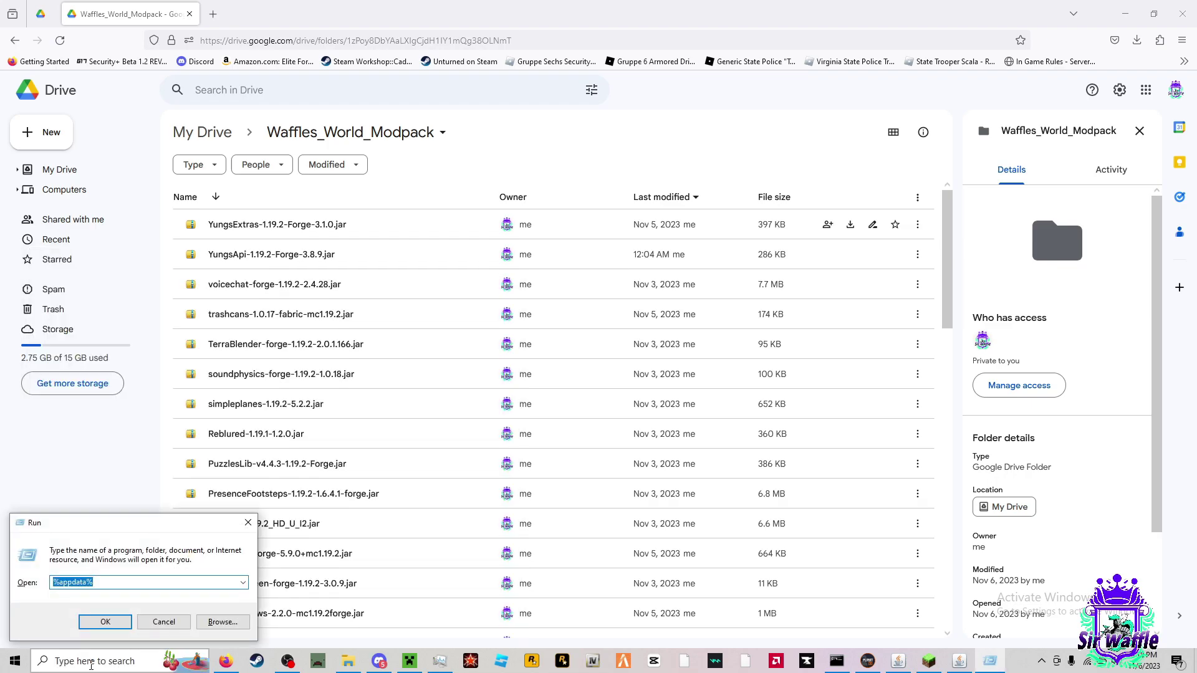
mouse_move(98, 582)
left_mouse_down()
mouse_move(48, 584)
mouse_move(79, 584)
left_mouse_up()
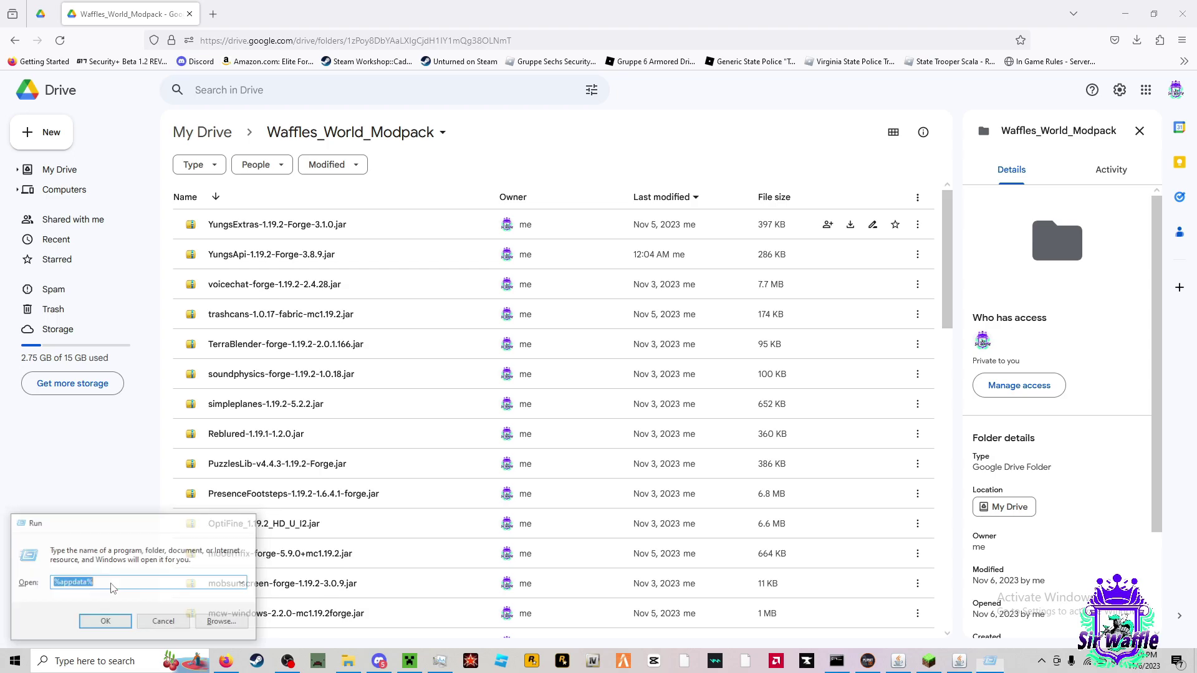
left_click(105, 622)
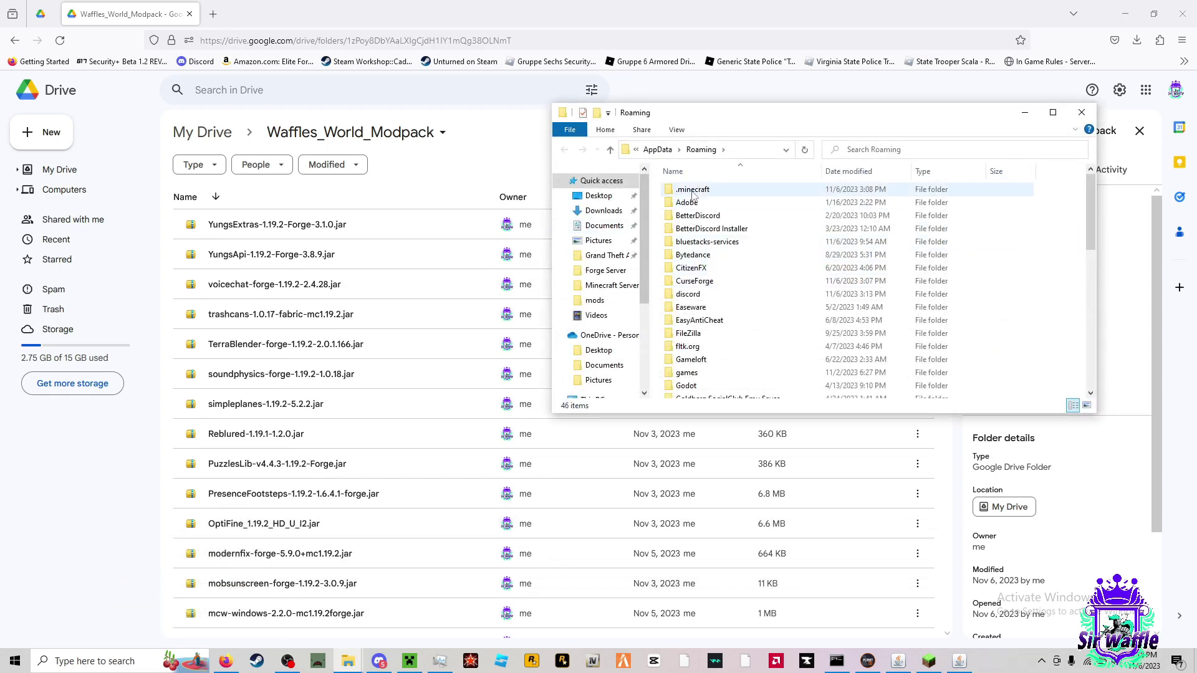
double_click(704, 194)
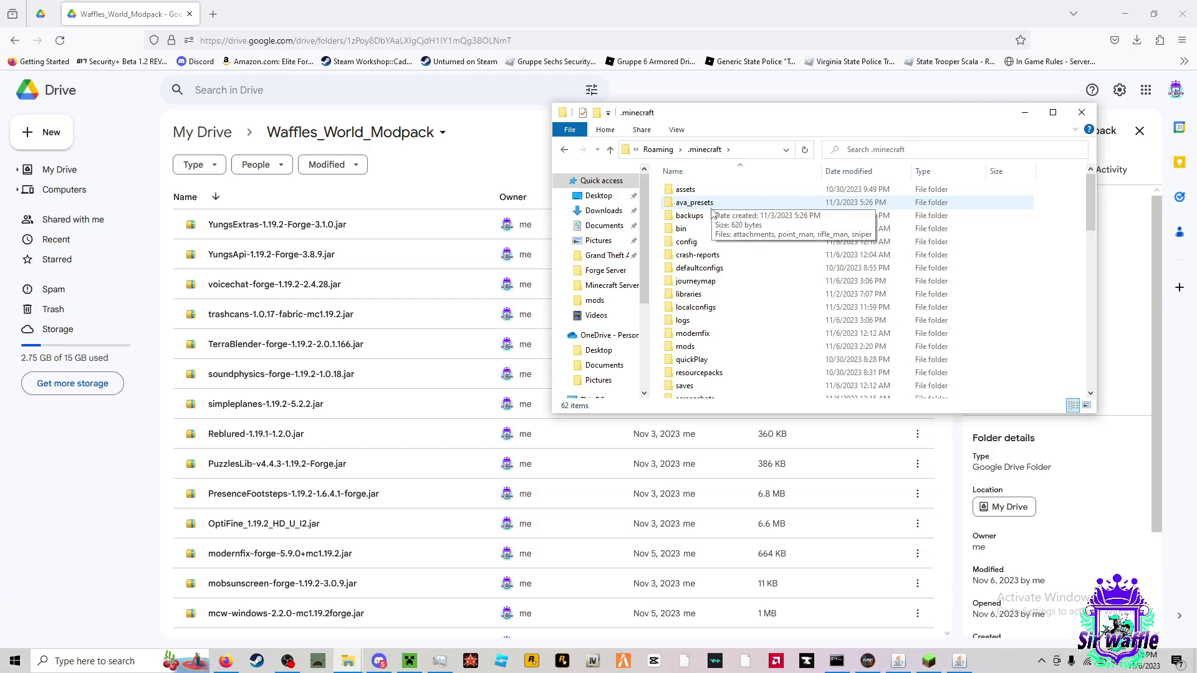
double_click(687, 347)
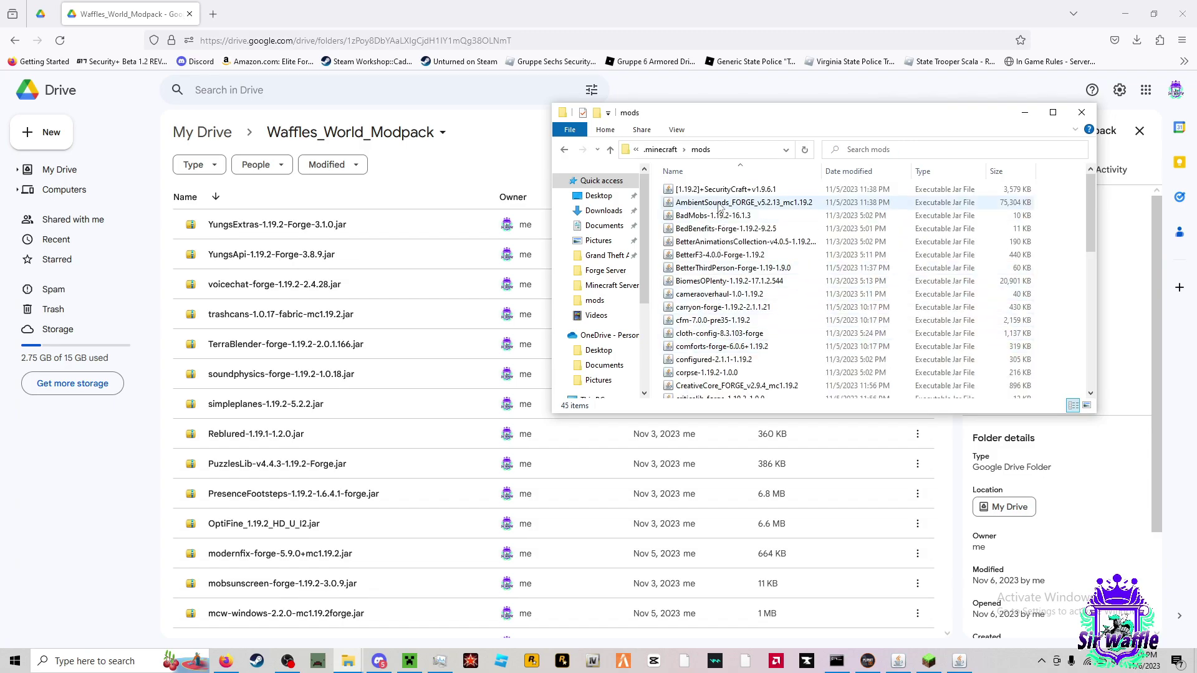
- Look through the jar files in the Drive modpack folder, from YungsExtras to SecurityCraft, alongside the local mods folder
scroll(254, 224, "down", 12)
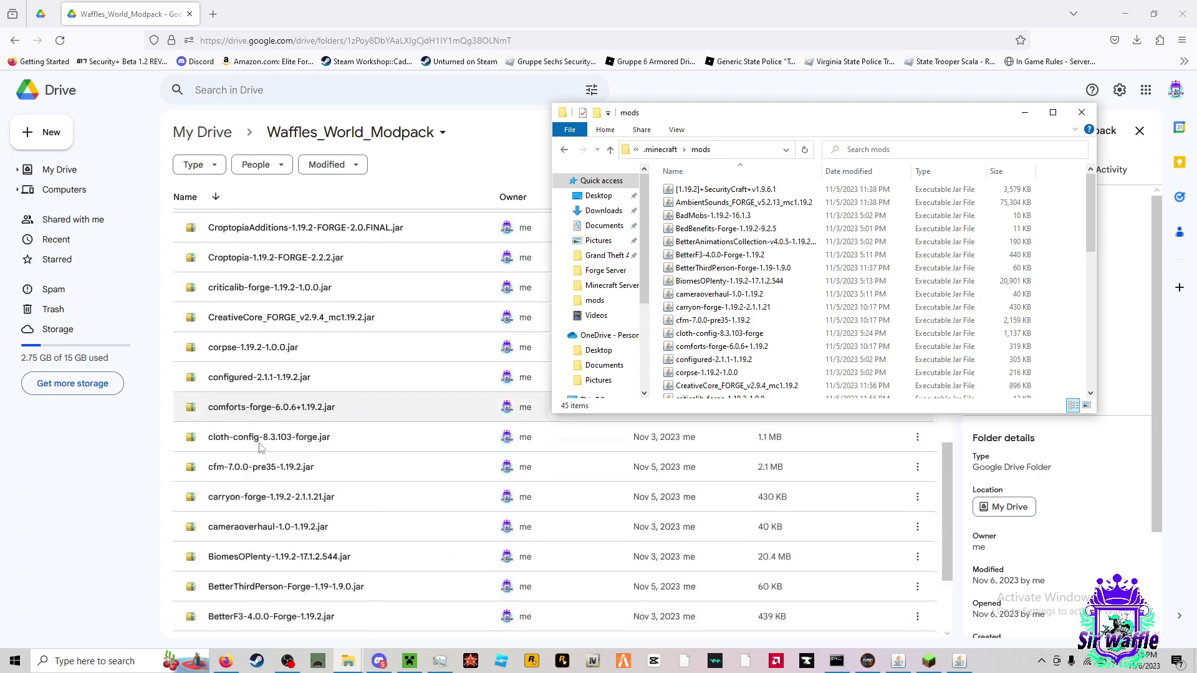
scroll(249, 608, "down", 3)
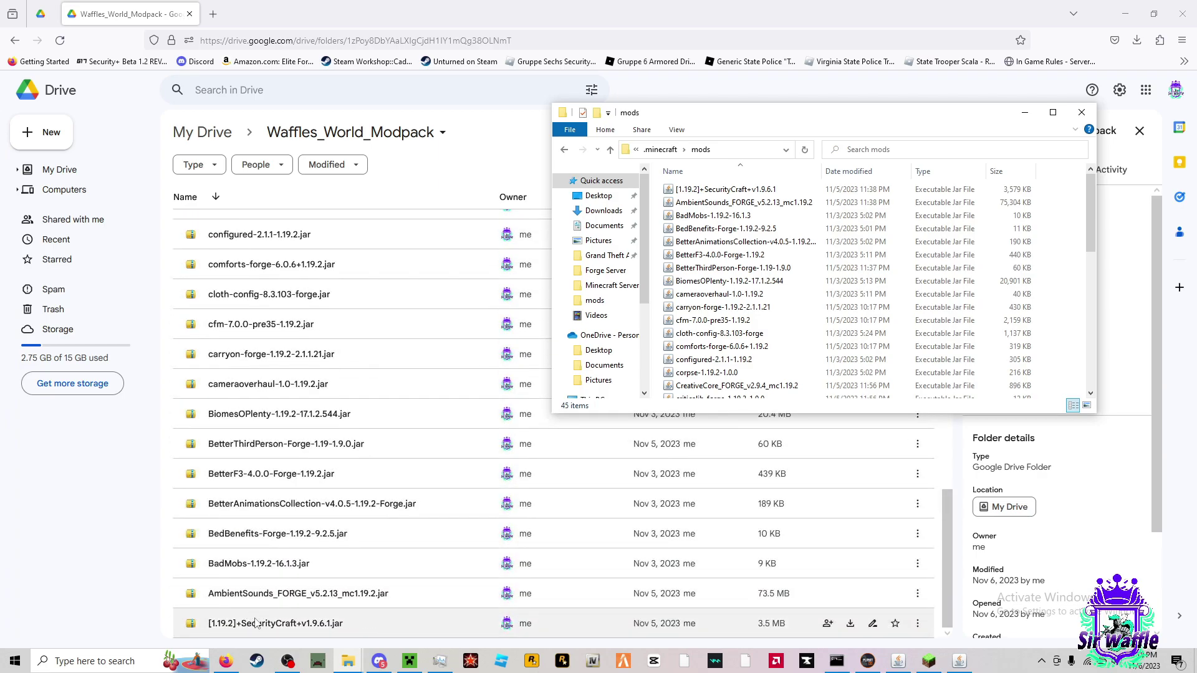
scroll(255, 583, "up", 6)
scroll(218, 448, "up", 10)
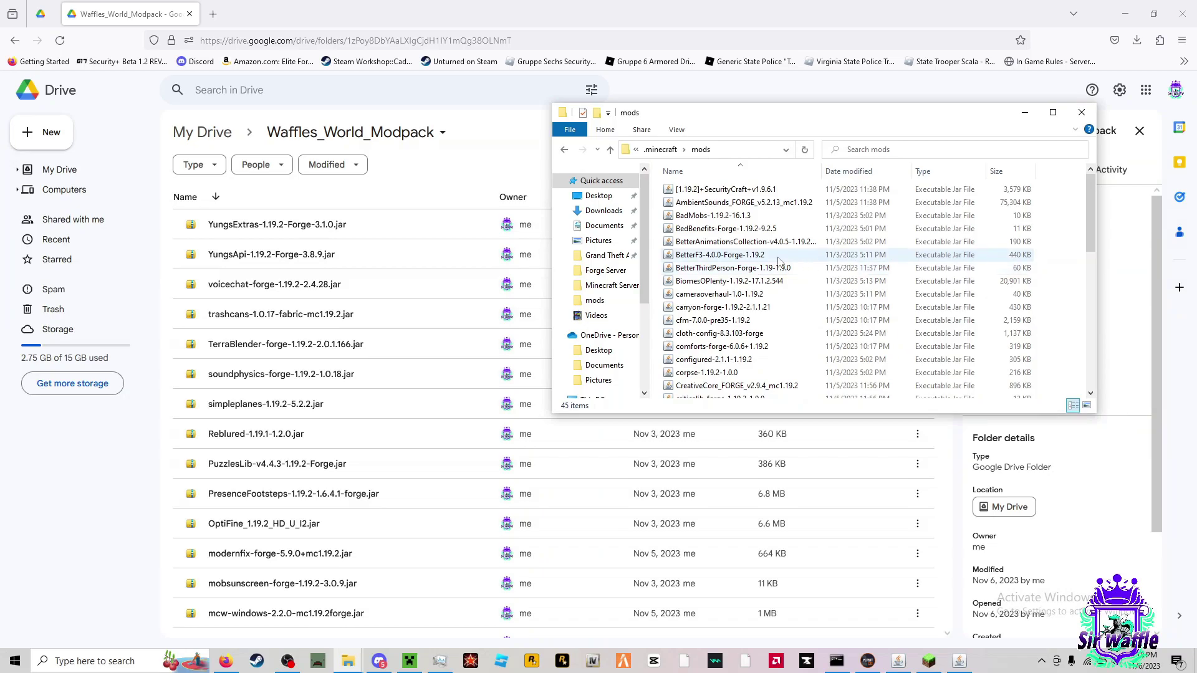
- Examine the jar files in the local mods folder from SecurityCraft to YungsExtras, and close the folder window
left_click(719, 191)
scroll(720, 293, "down", 9)
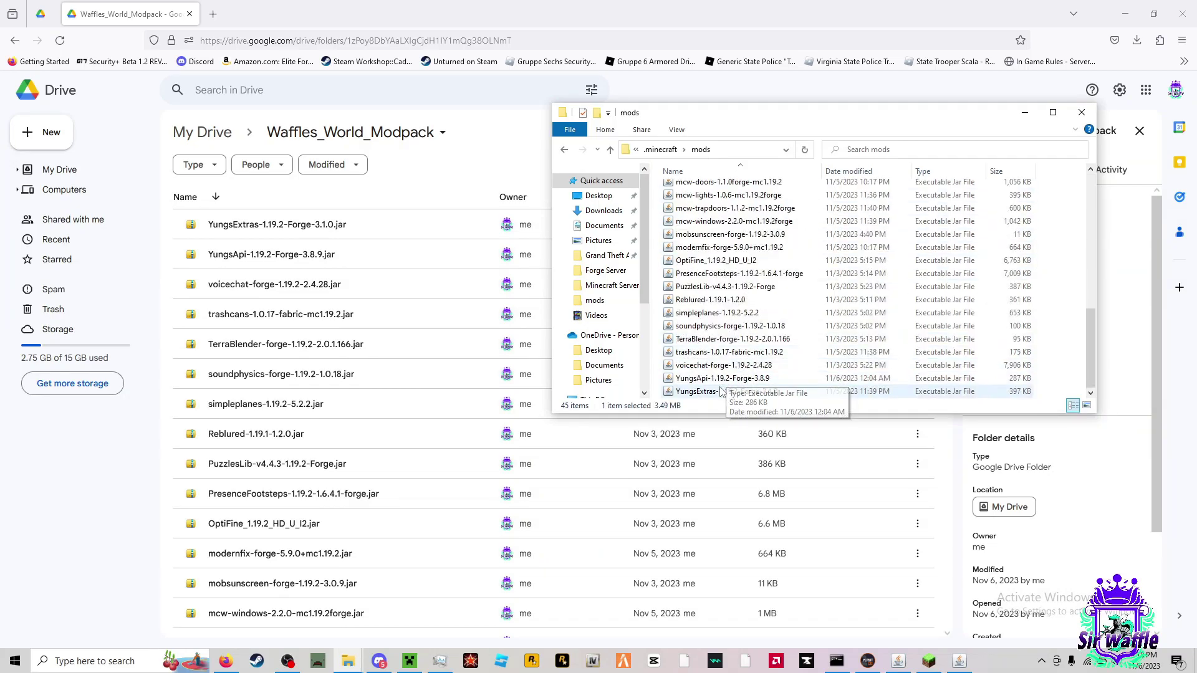
left_click(722, 392)
scroll(735, 299, "up", 9)
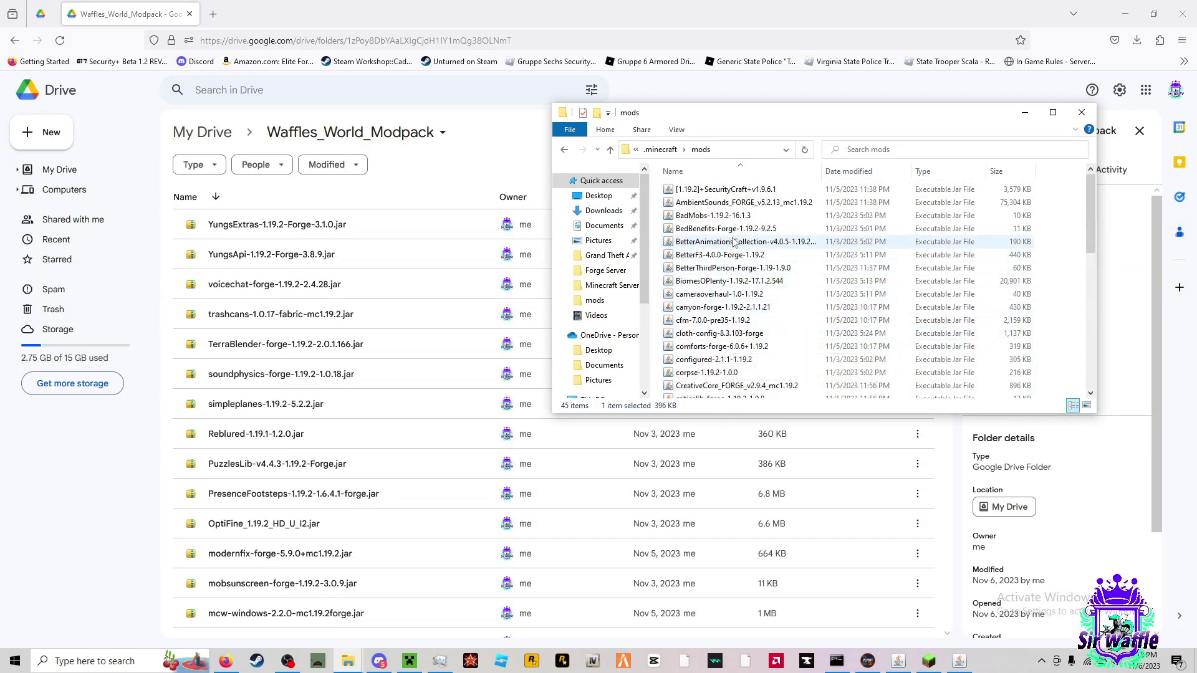
key("ctrl+a")
left_click(1070, 208)
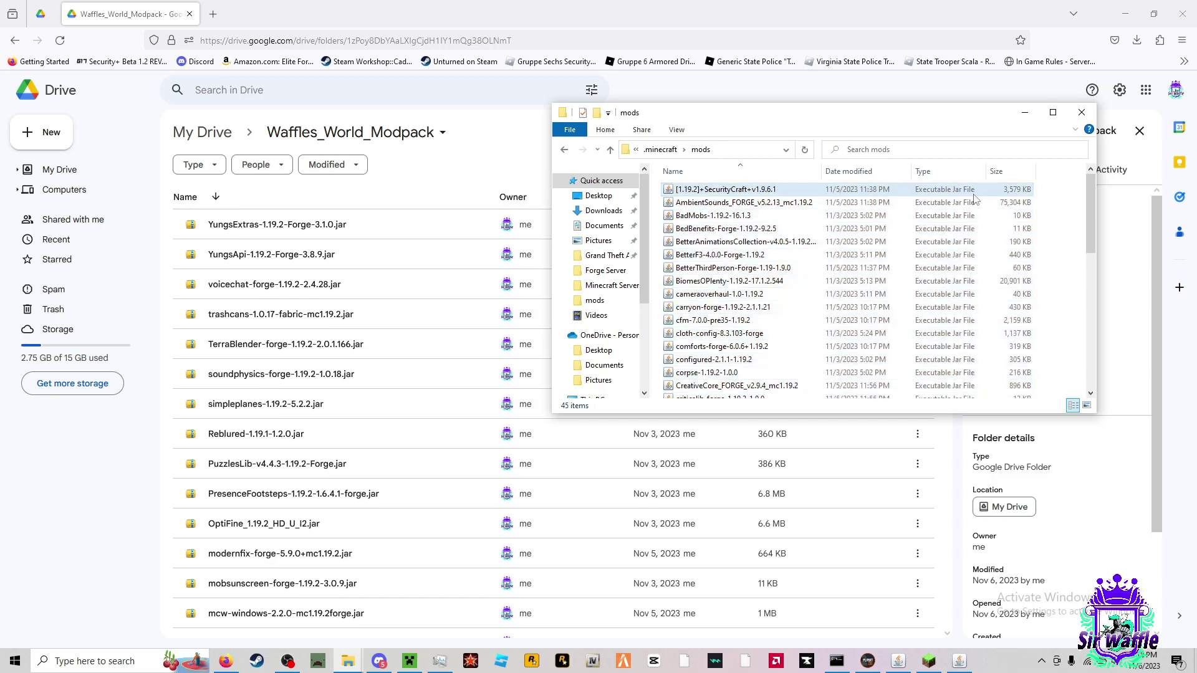
left_click_drag(1089, 191, 1083, 352)
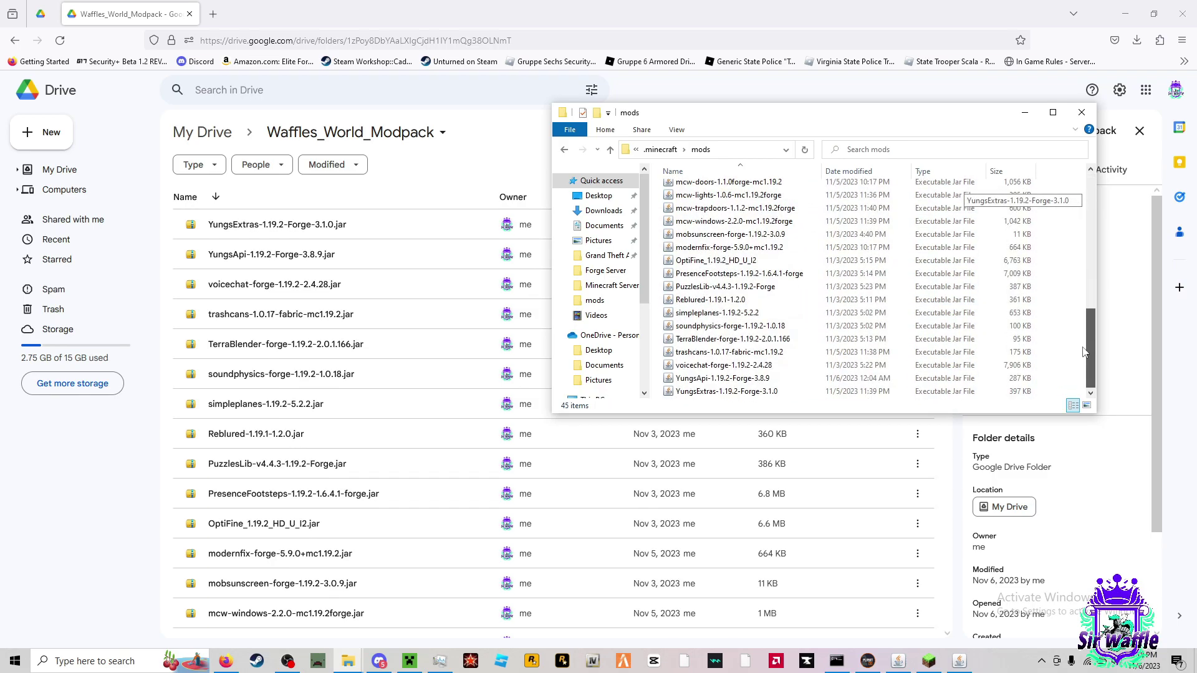
scroll(1083, 359, "up", 8)
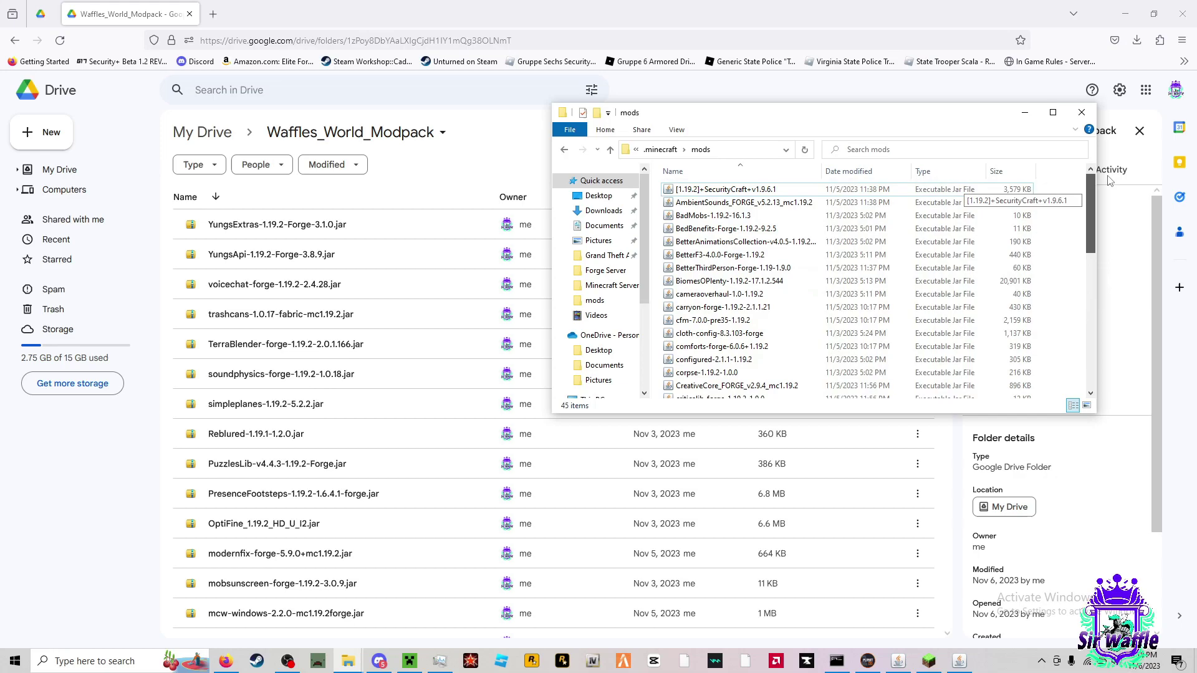
left_click_drag(1090, 241, 1064, 192)
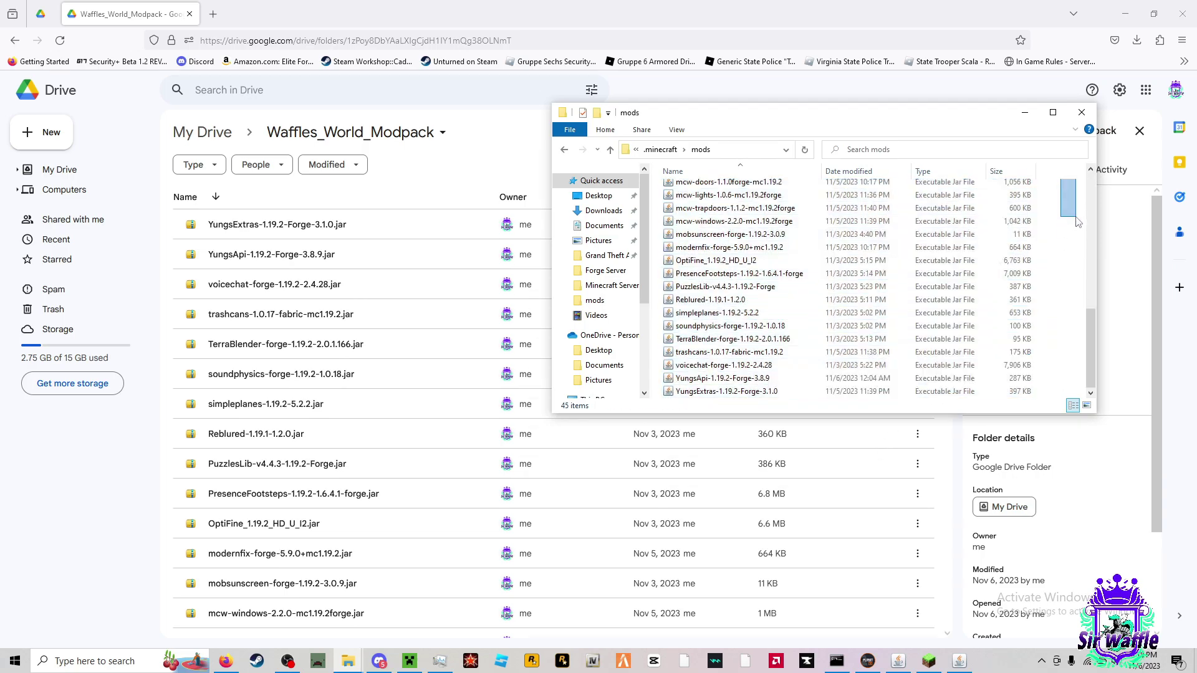
scroll(1075, 221, "up", 4)
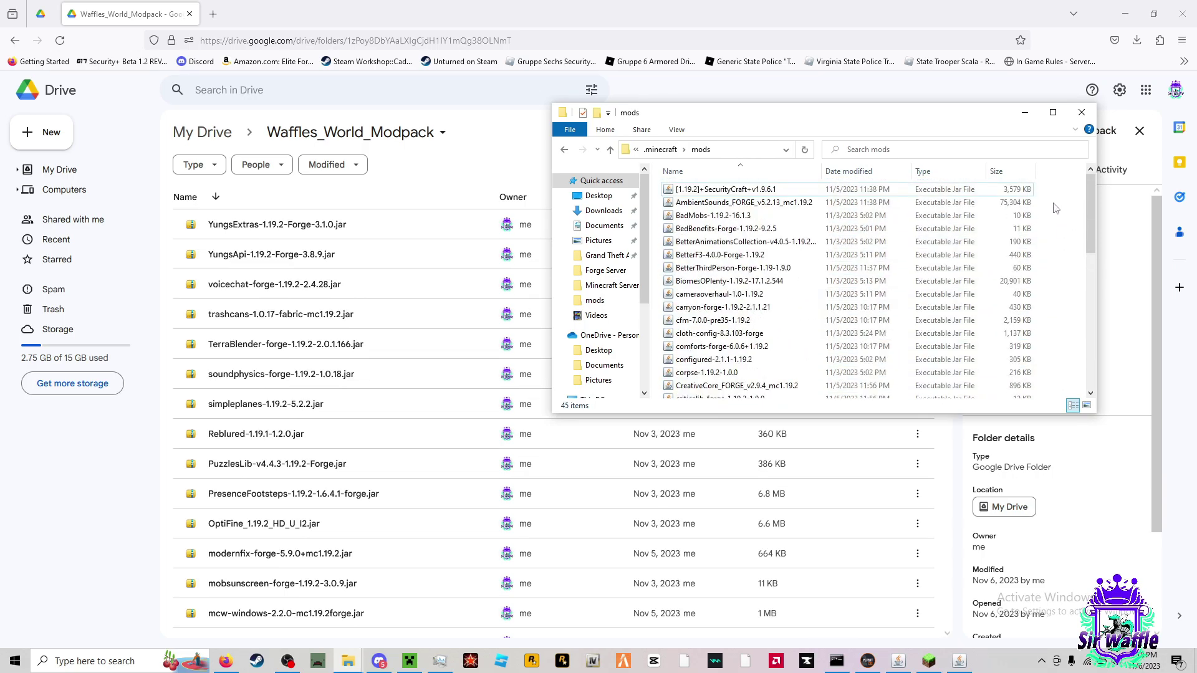
left_click(1084, 115)
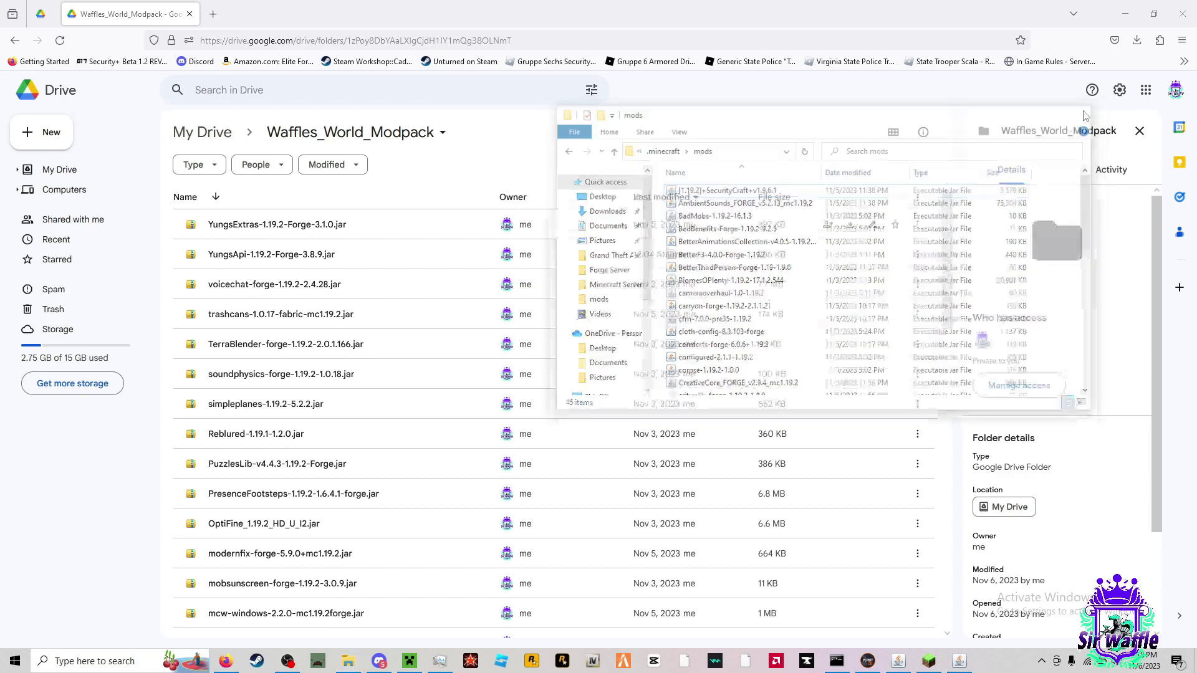
- Close the modpack browser tab, switch to the Minecraft Launcher and launch the game with forge 1.19.2-forge-43.3.0
middle_click(103, 5)
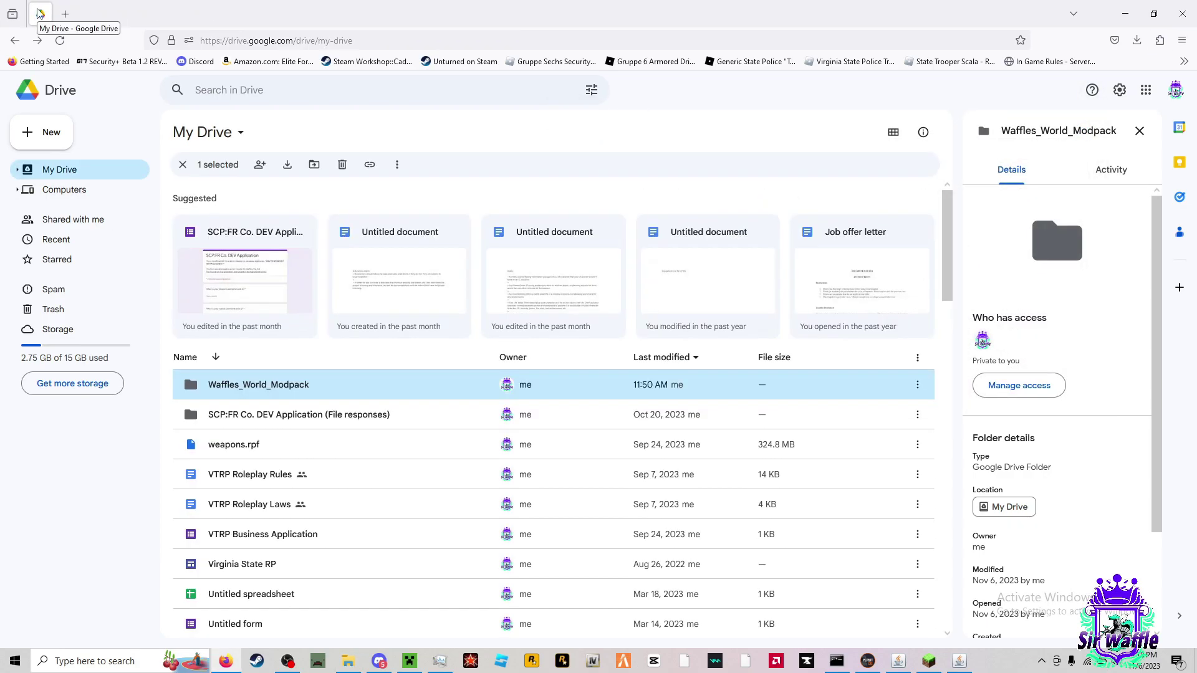
key("alt+Tab")
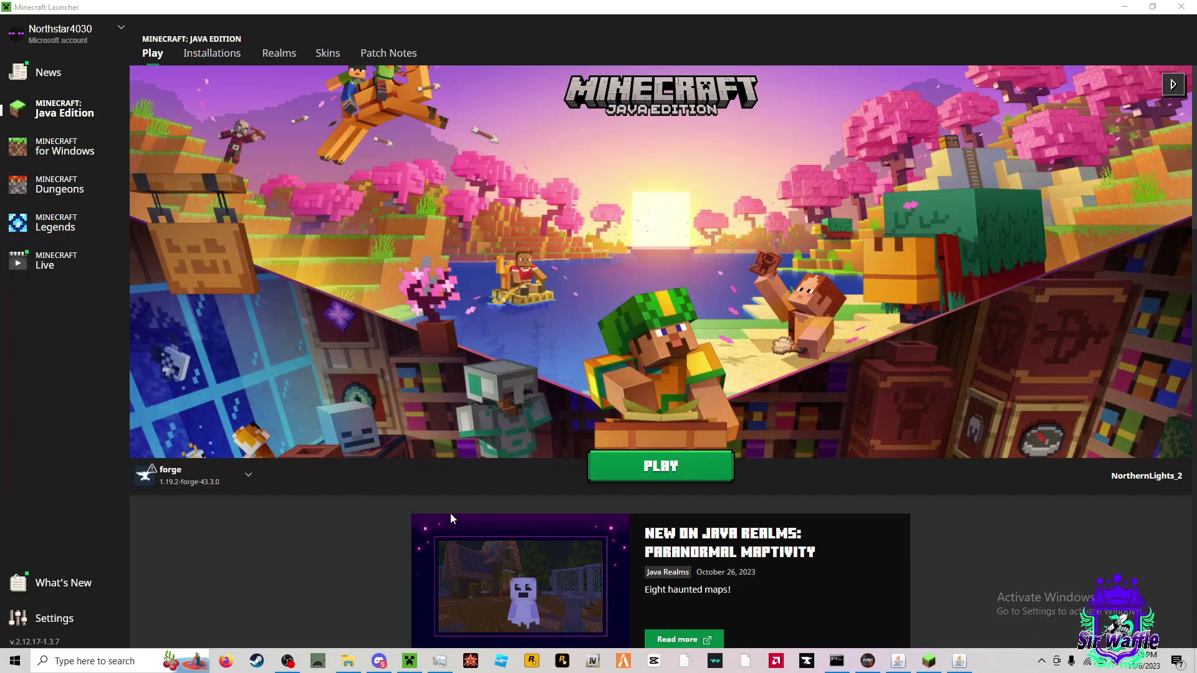
left_click(658, 474)
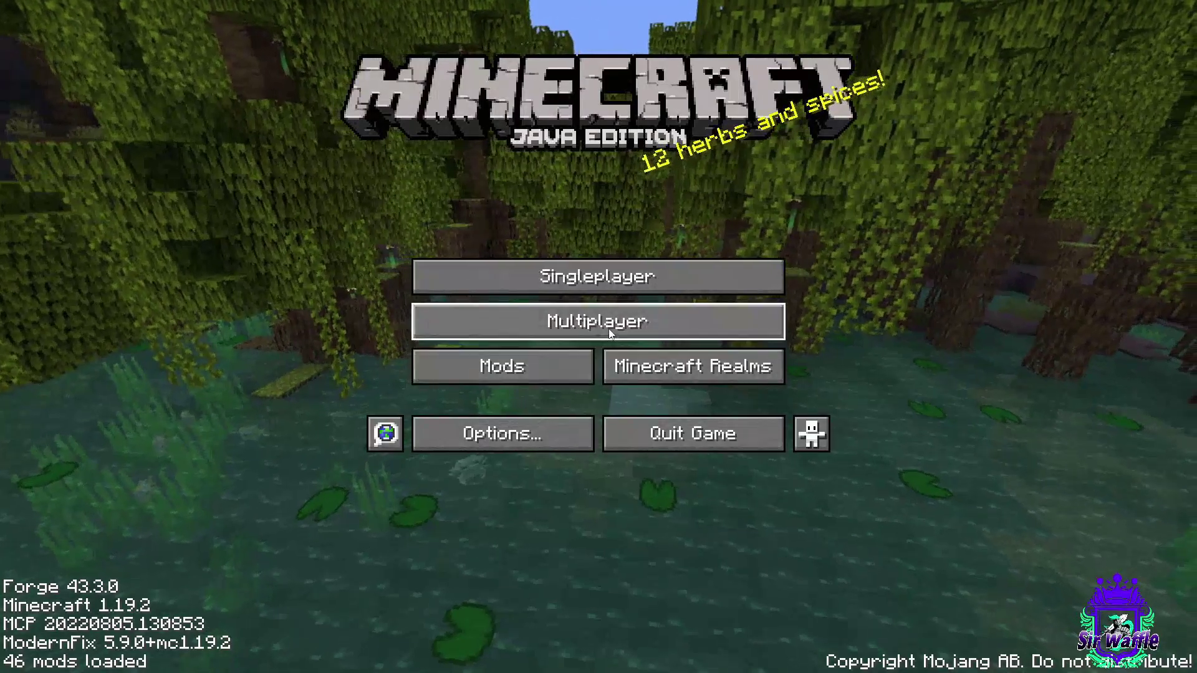
- Start adding a server to the multiplayer list and set its name to Waffles World
left_click(639, 325)
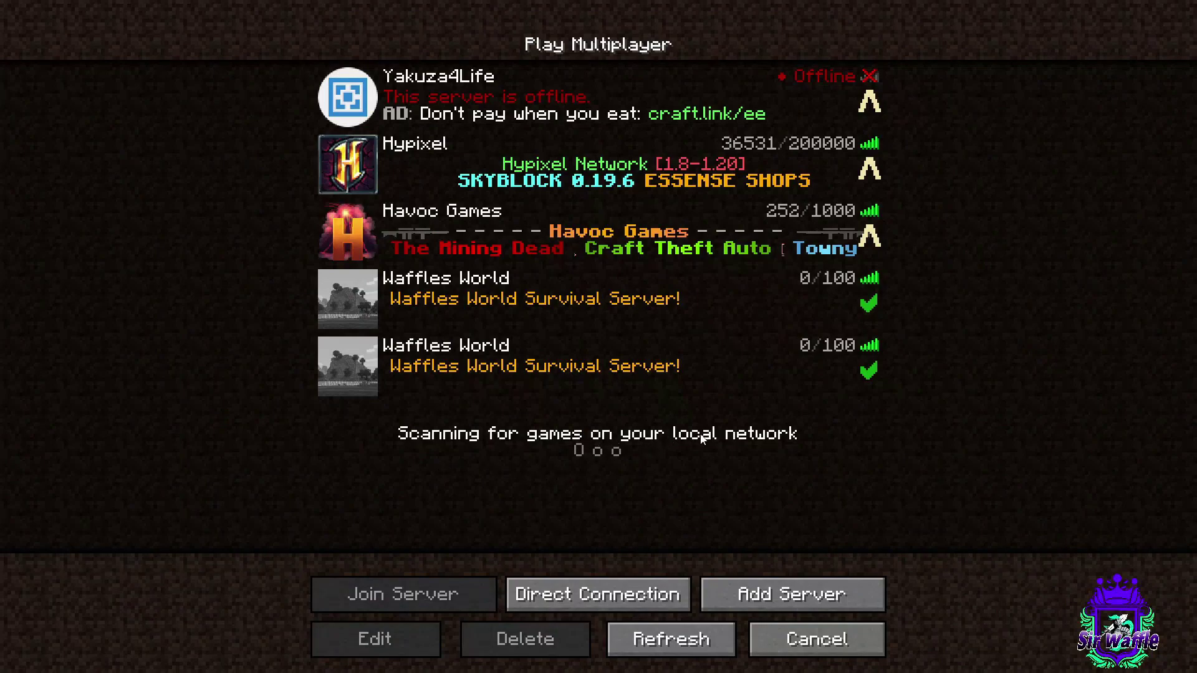
mouse_move(486, 376)
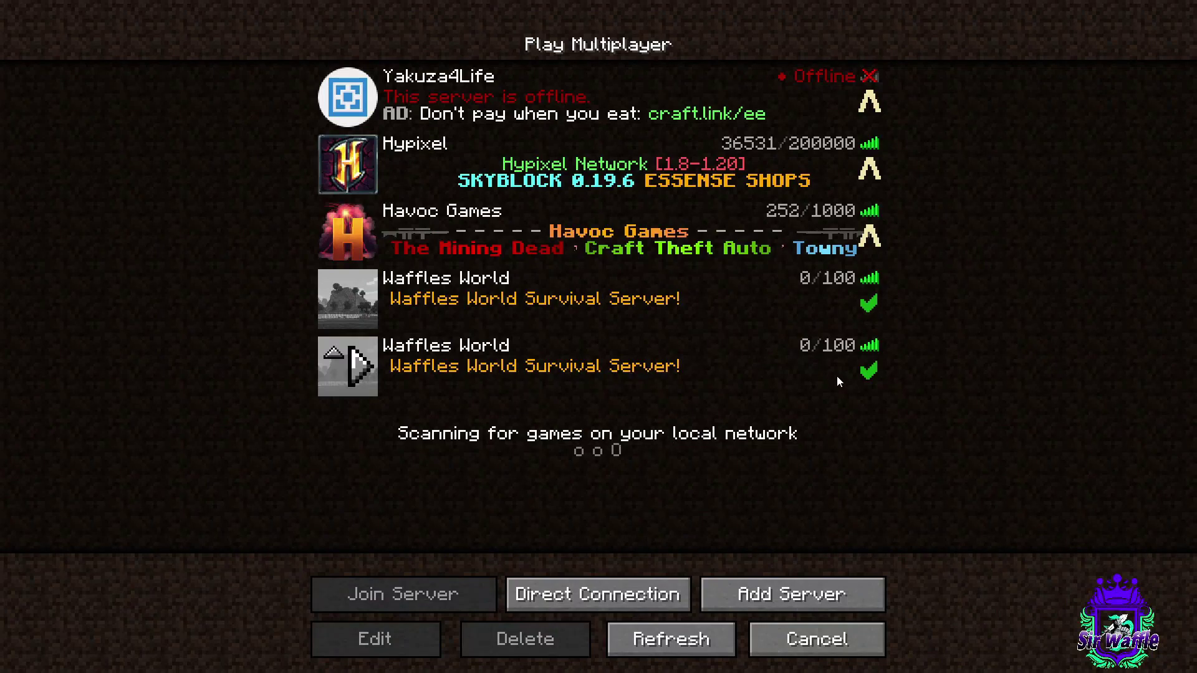
left_click(767, 596)
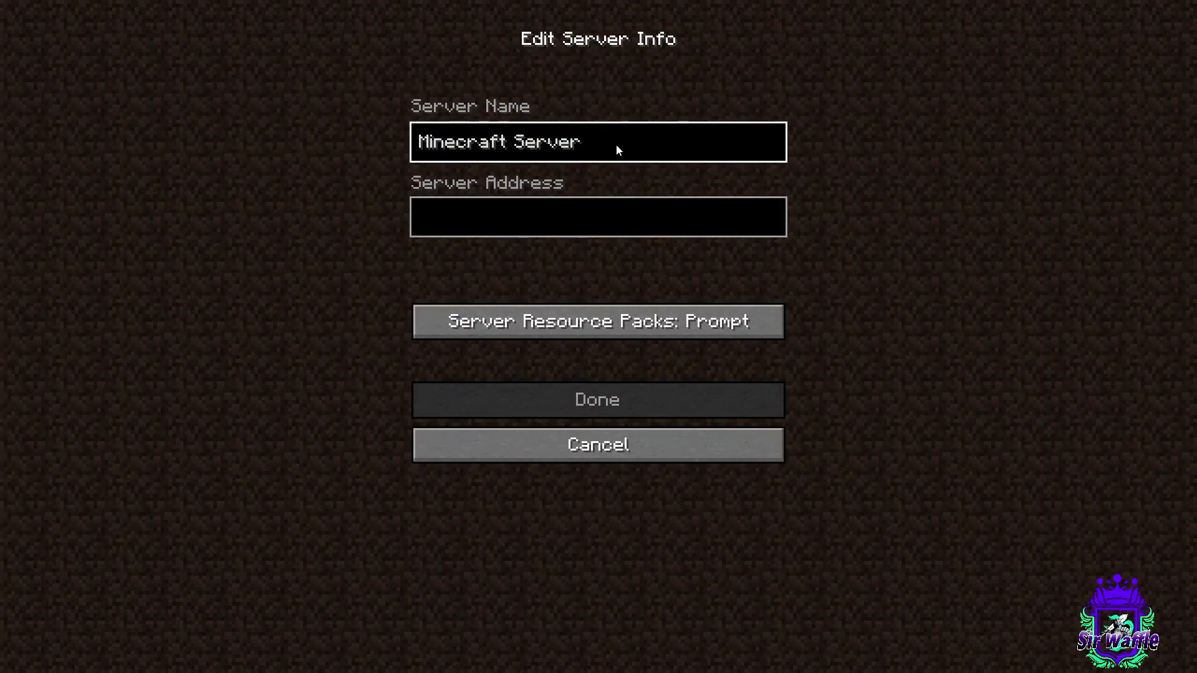
key("ctrl+a")
key("BackSpace")
type("Waf")
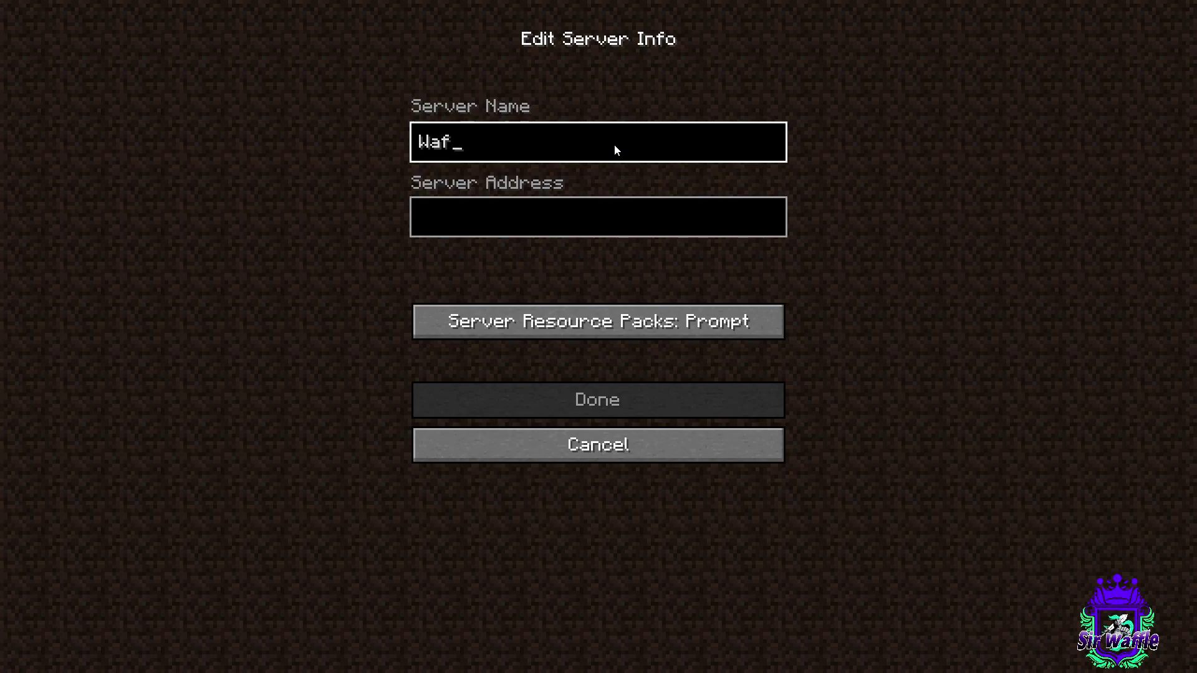
type("fles World")
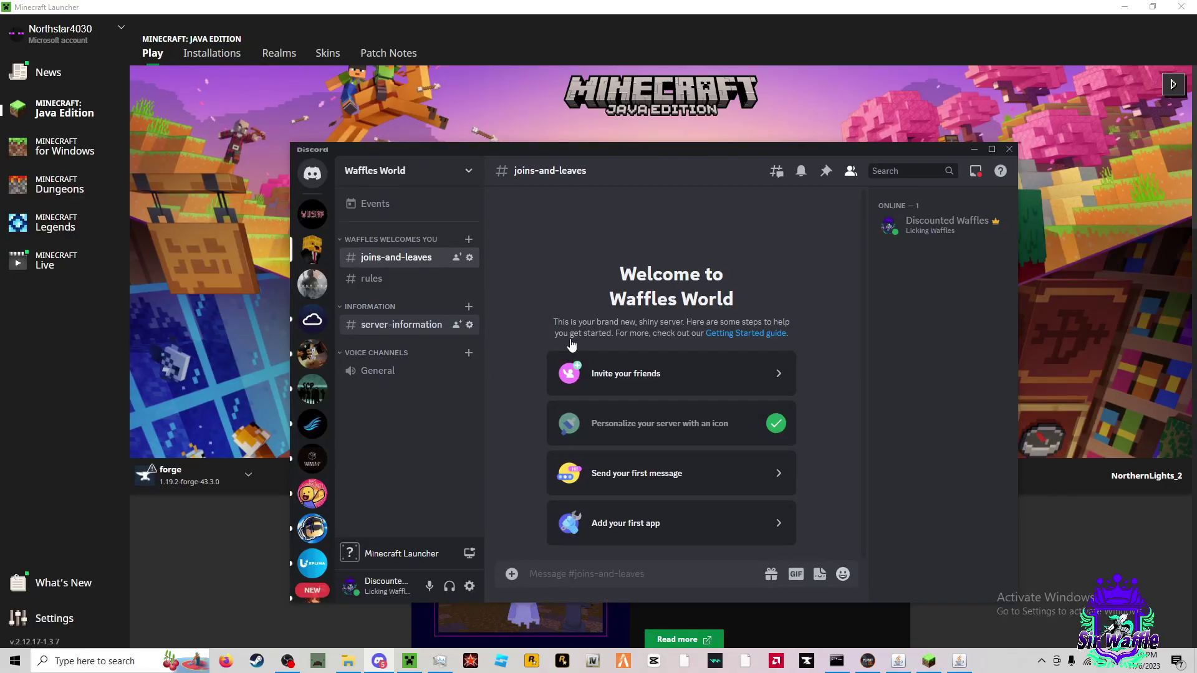
- Switch to Discord and select the server IP 127.0.0.1 in the server-information channel of Waffles World
left_click_drag(583, 497, 646, 502)
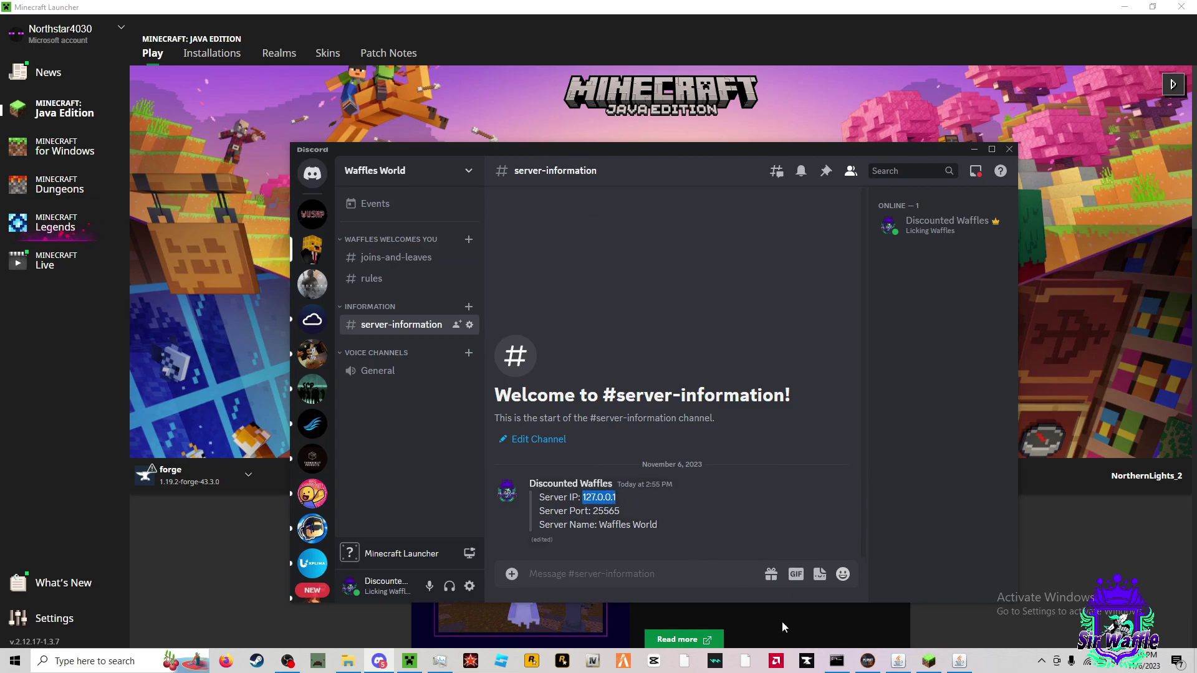